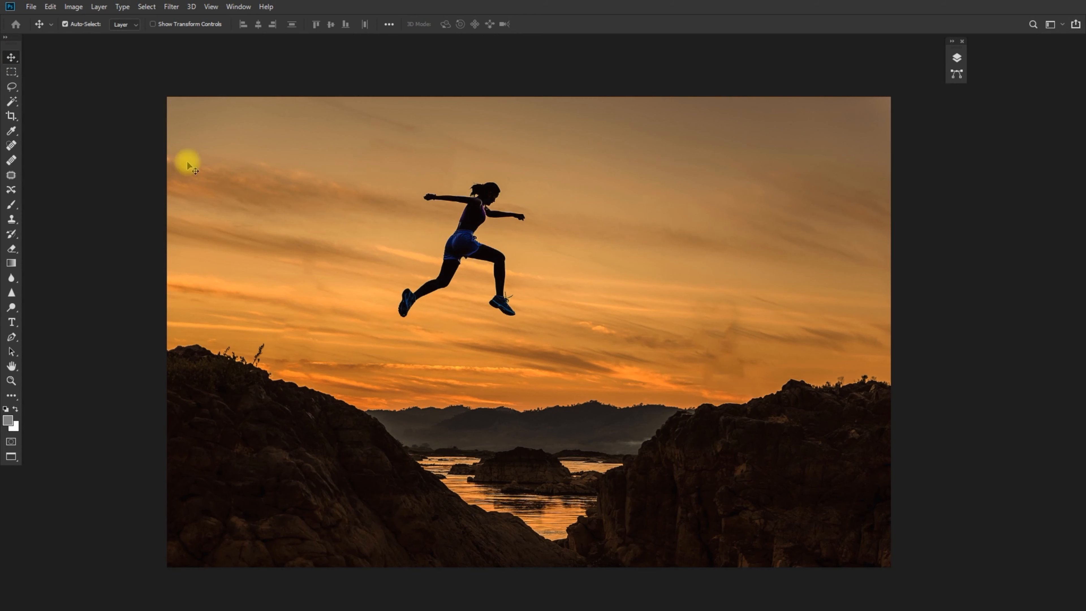
Step: Select the jumping woman's silhouette with the Quick Selection tool, including her head, torso, both arms and legs
right_click(14, 105)
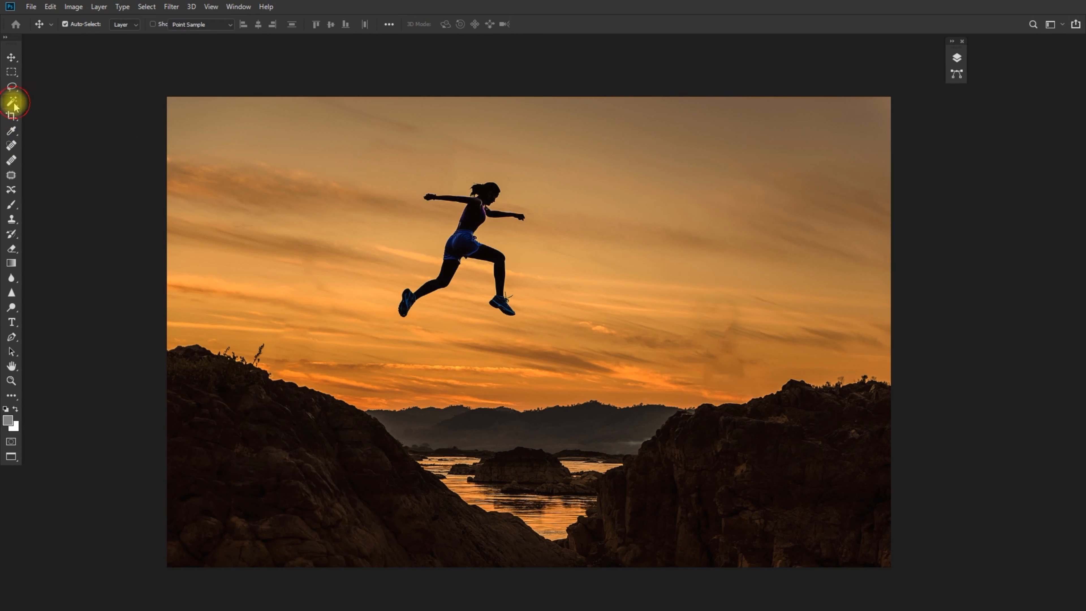
click(65, 102)
key(shift+w)
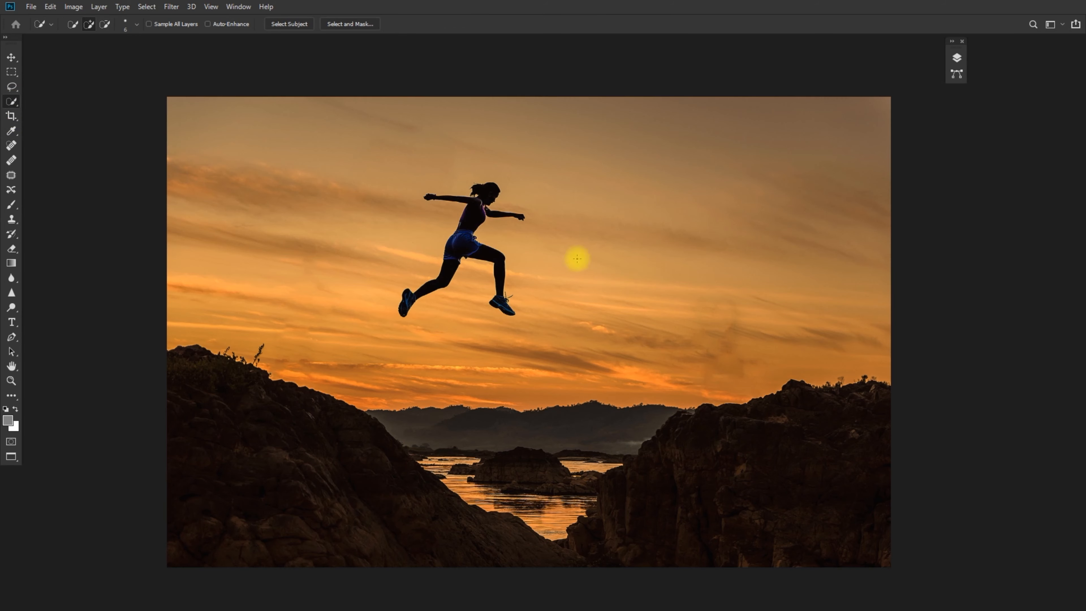
key(ctrl+plus)
key(ctrl+plus)
key(ctrl+plus)
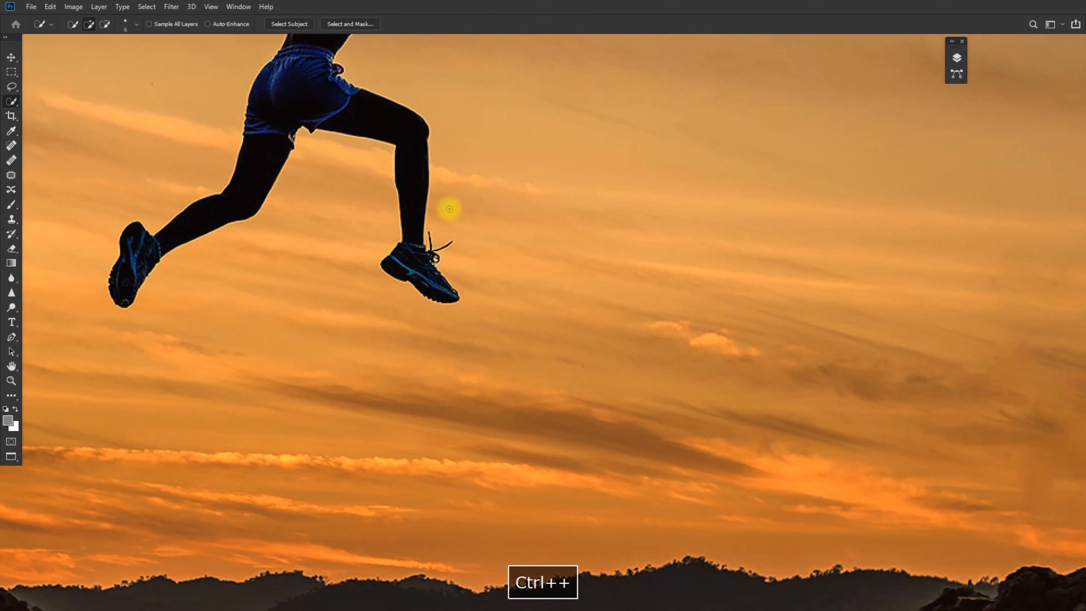
key(space)
drag(383, 138, 539, 405)
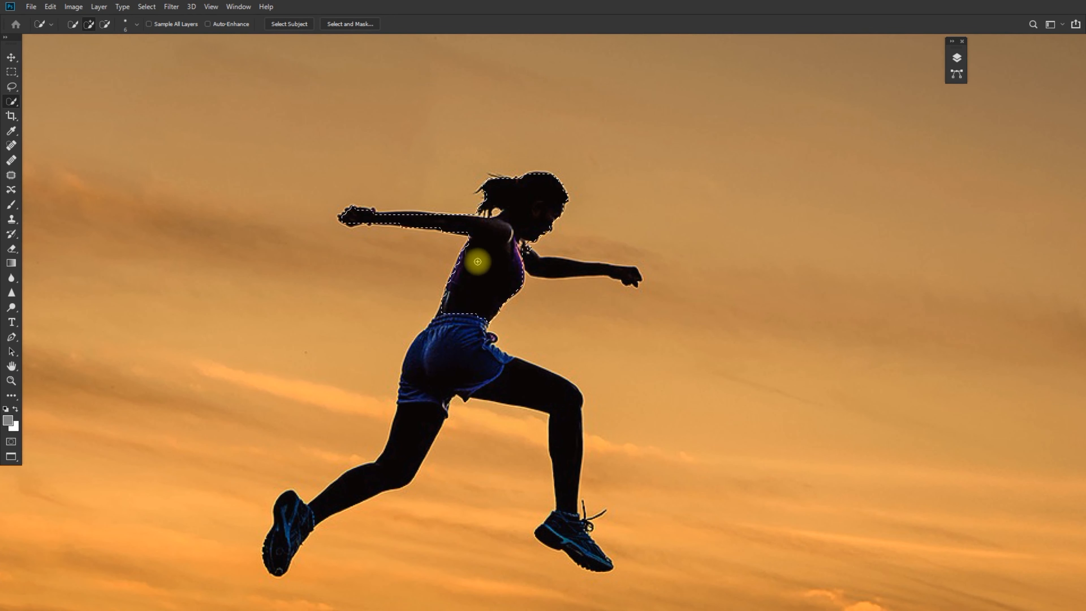
mouse_move(481, 371)
mouse_down()
mouse_move(568, 399)
mouse_move(575, 510)
mouse_up()
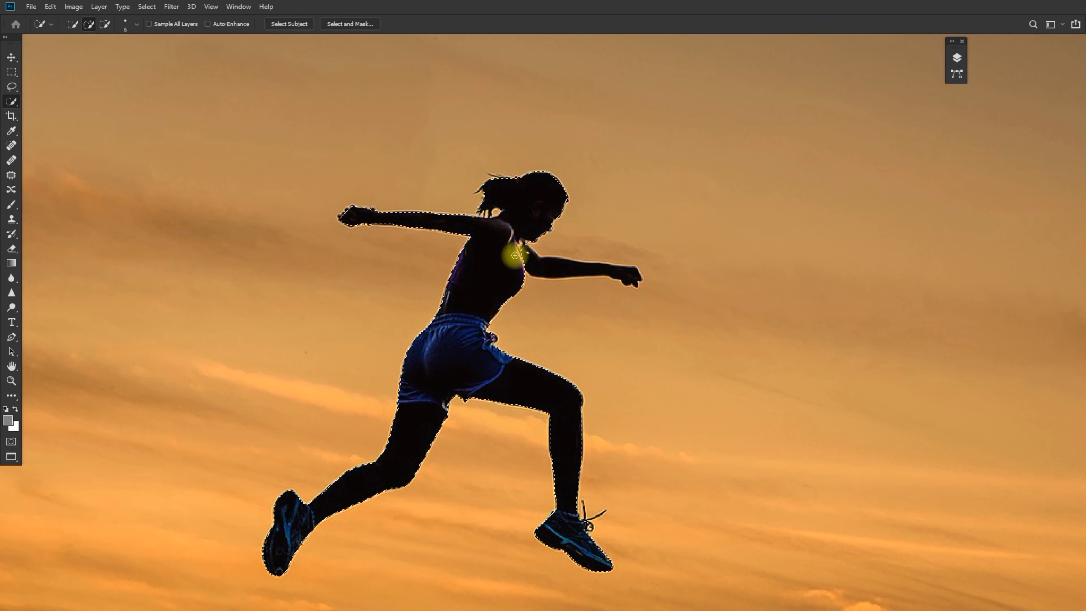
drag(581, 267, 630, 277)
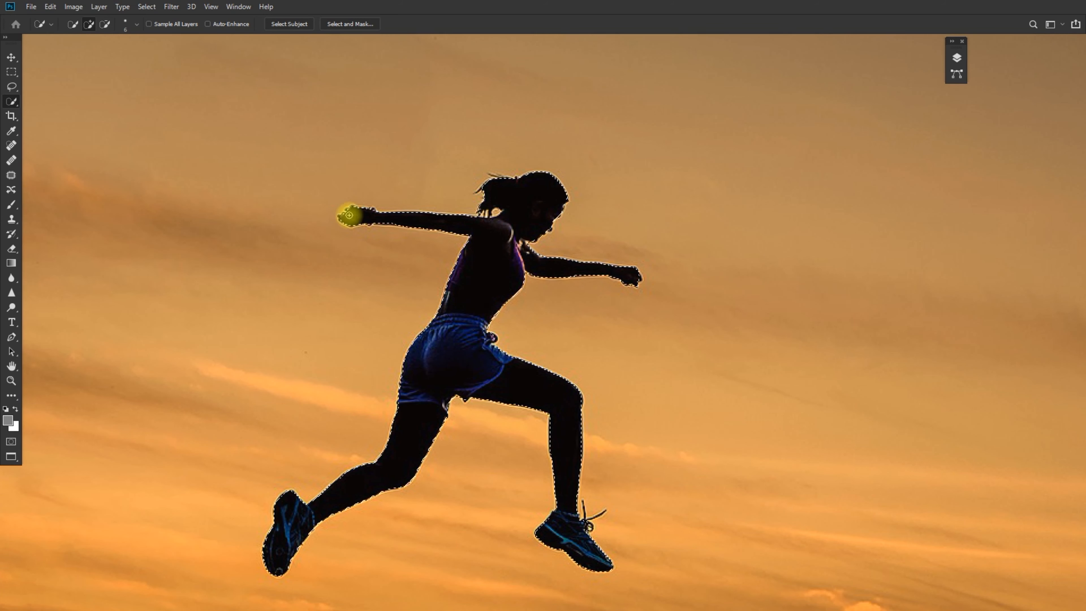
drag(353, 215, 344, 218)
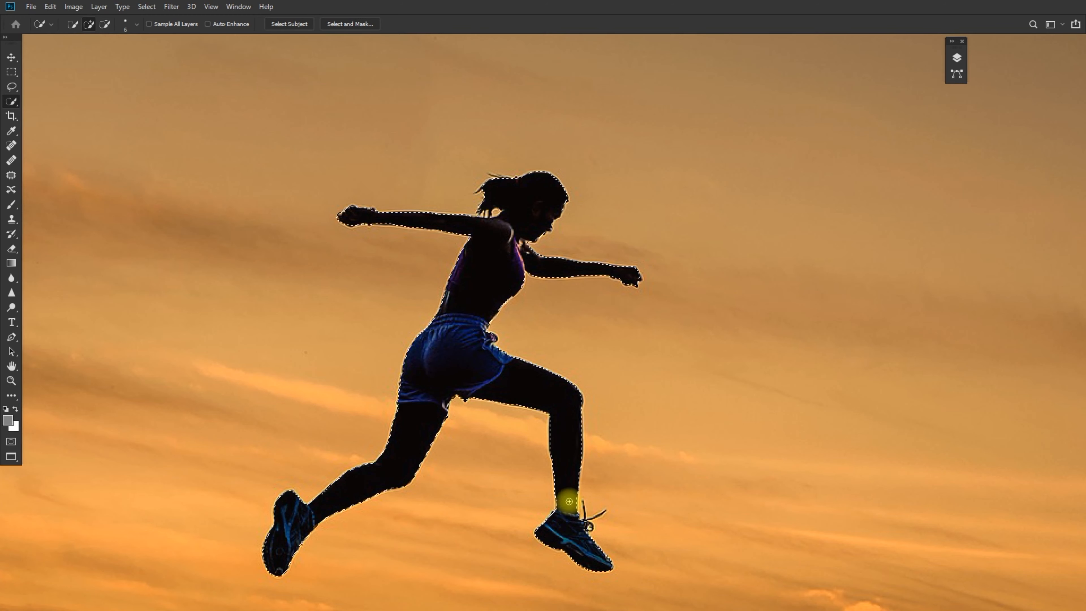
Step: Add the front shoe's loose laces to the selection with a size 2 brush and trim the excess around them
key(ctrl+plus)
key(ctrl+plus)
key(space)
drag(511, 296, 444, 86)
key(ctrl+plus)
key(ctrl+plus)
key(bracketleft)
key(bracketleft)
key(bracketleft)
key(bracketleft)
key(bracketleft)
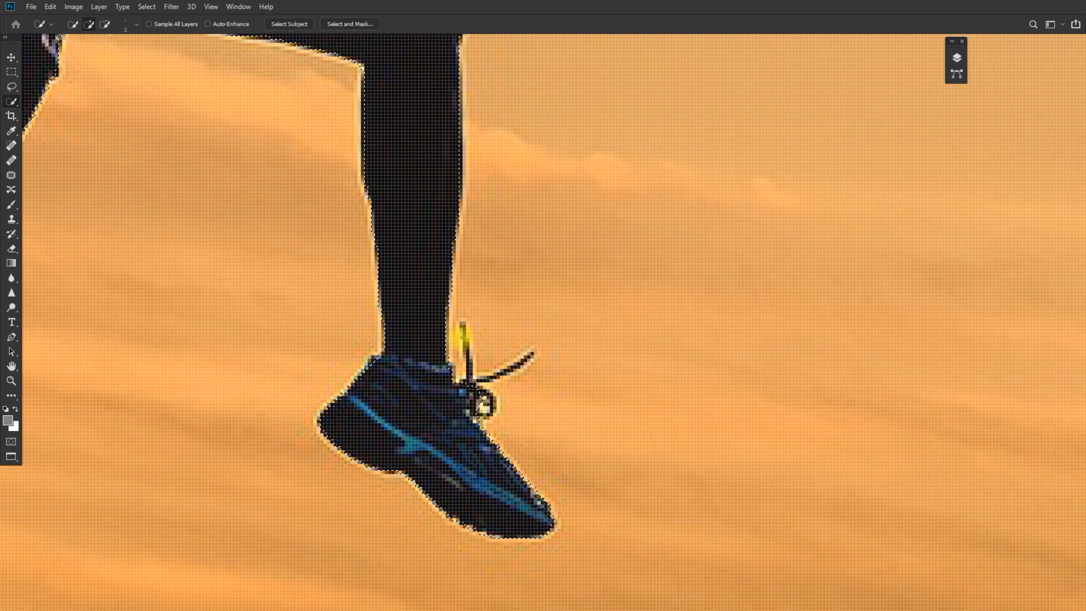
key(bracketright)
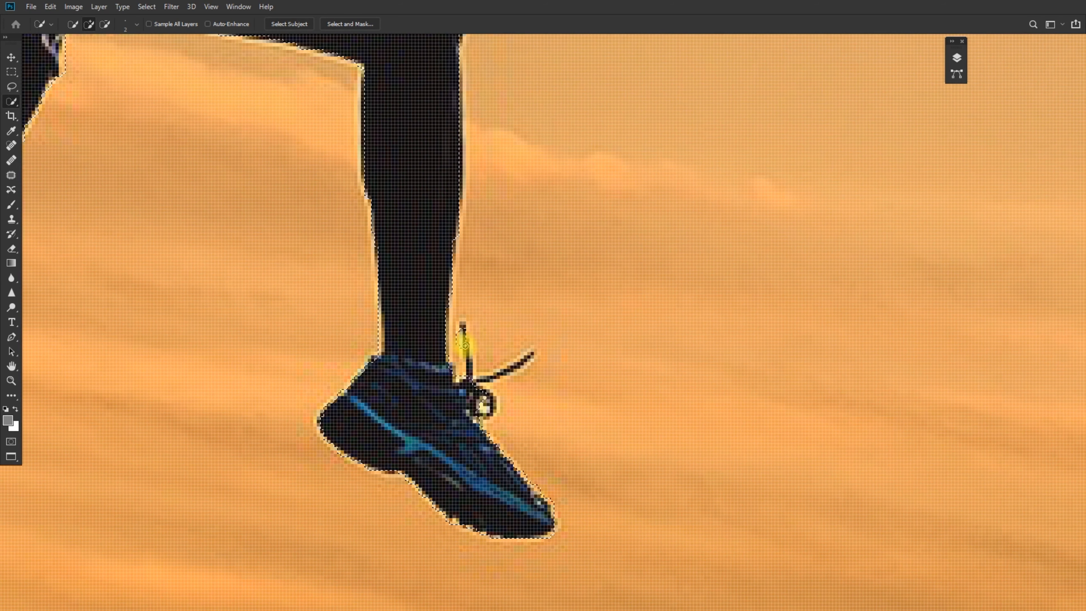
mouse_move(469, 365)
mouse_down()
mouse_move(495, 387)
mouse_move(482, 381)
mouse_move(530, 359)
mouse_up()
click(528, 355)
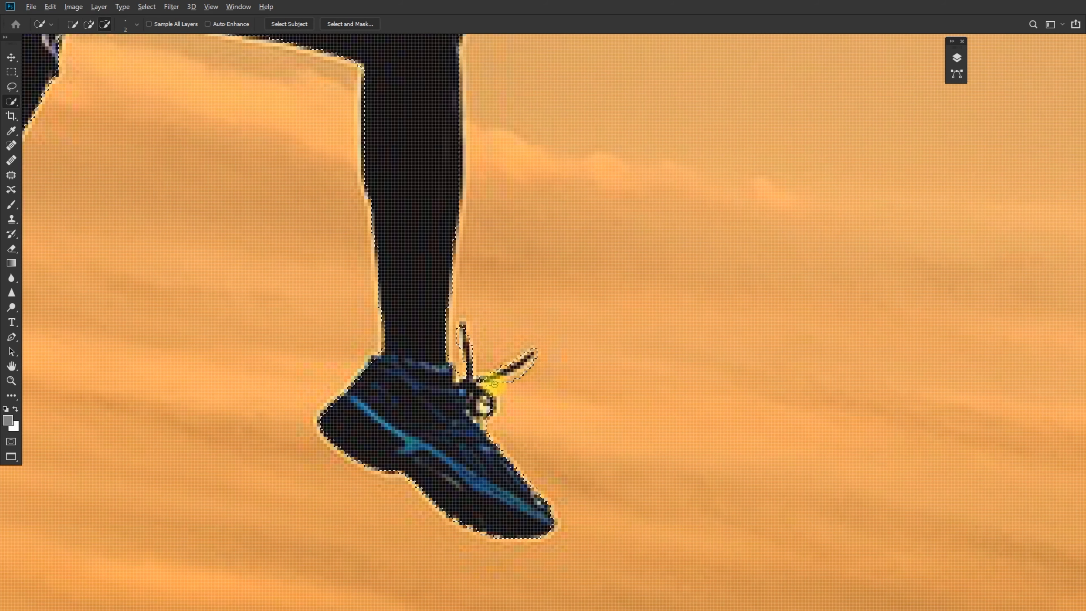
mouse_move(532, 364)
mouse_down()
mouse_move(490, 384)
mouse_move(485, 427)
mouse_up()
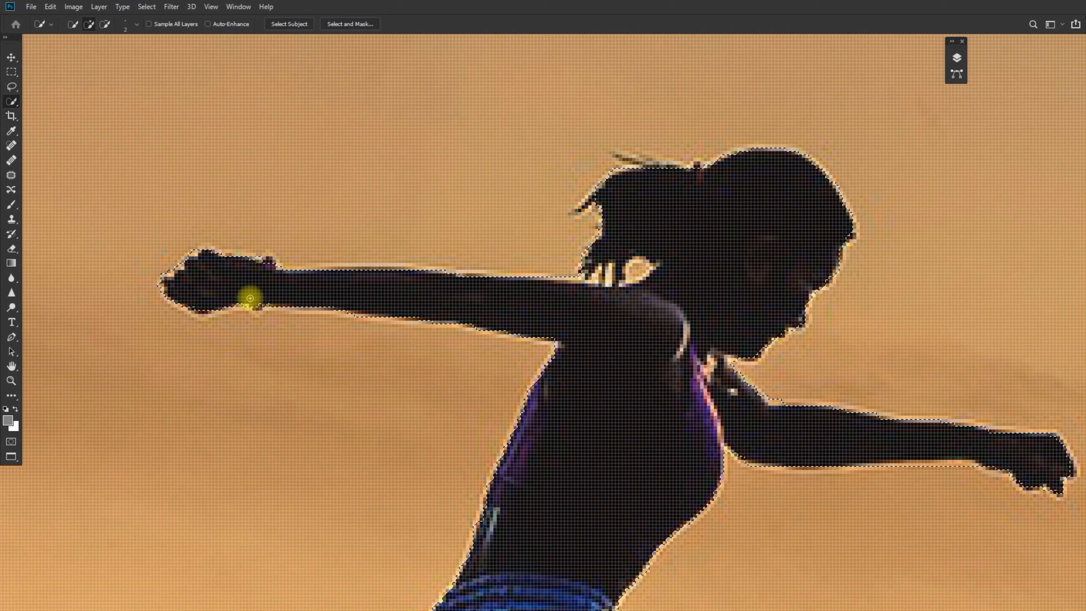
Step: Touch up the selection at the rear hand and around the gap between the hair and shoulder
click(220, 281)
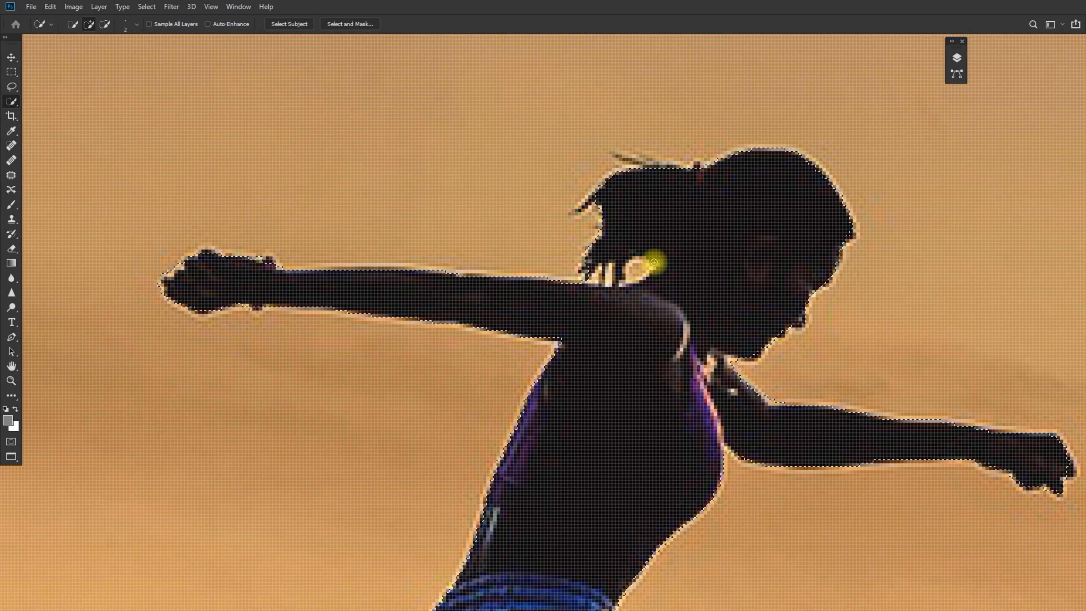
key(ctrl+minus)
key(ctrl+minus)
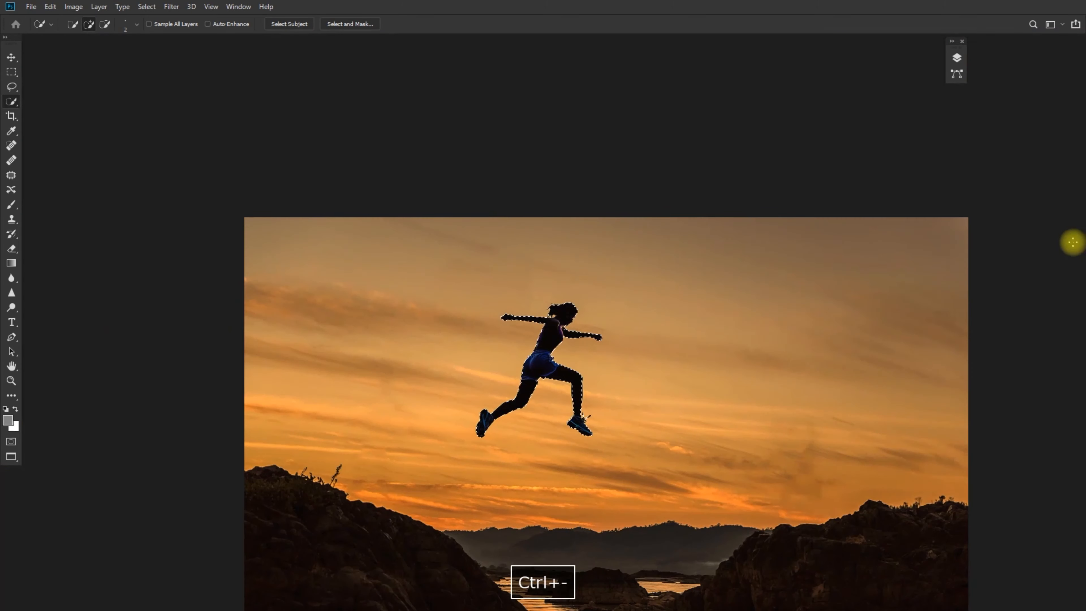
key(ctrl+plus)
key(ctrl+plus)
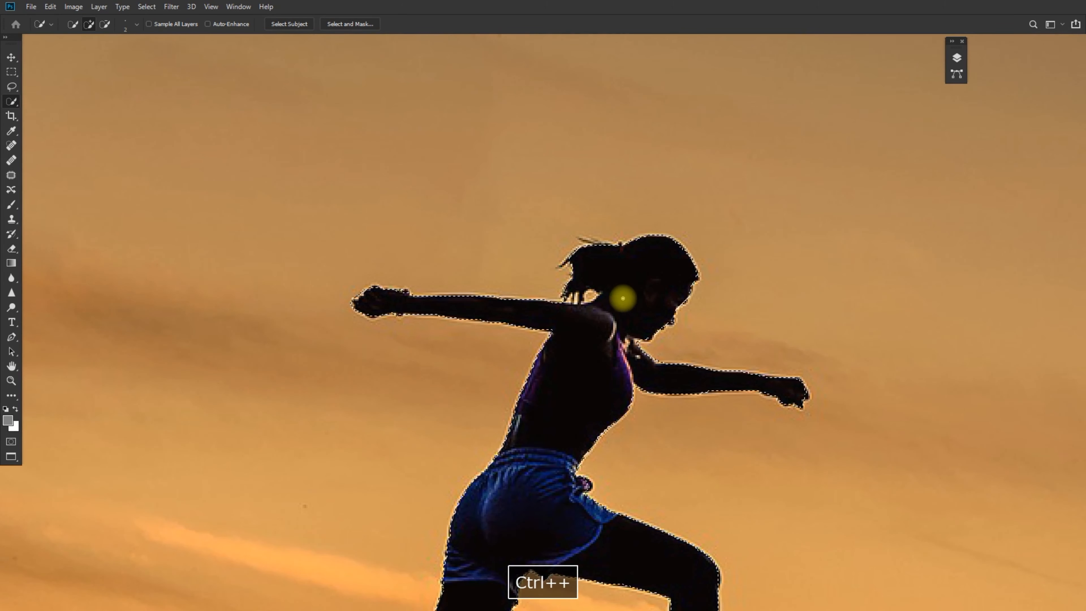
click(591, 296)
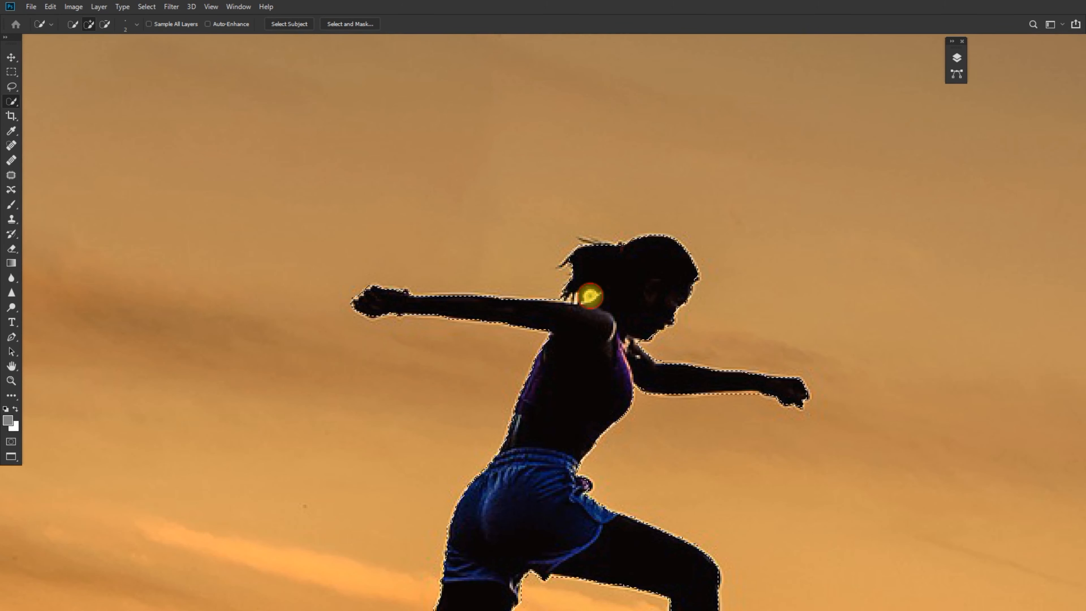
Step: Add a new empty layer above the Background layer, keeping the selection of the woman active
key(space)
drag(720, 383, 568, 312)
key(ctrl+minus)
key(ctrl+minus)
key(ctrl+minus)
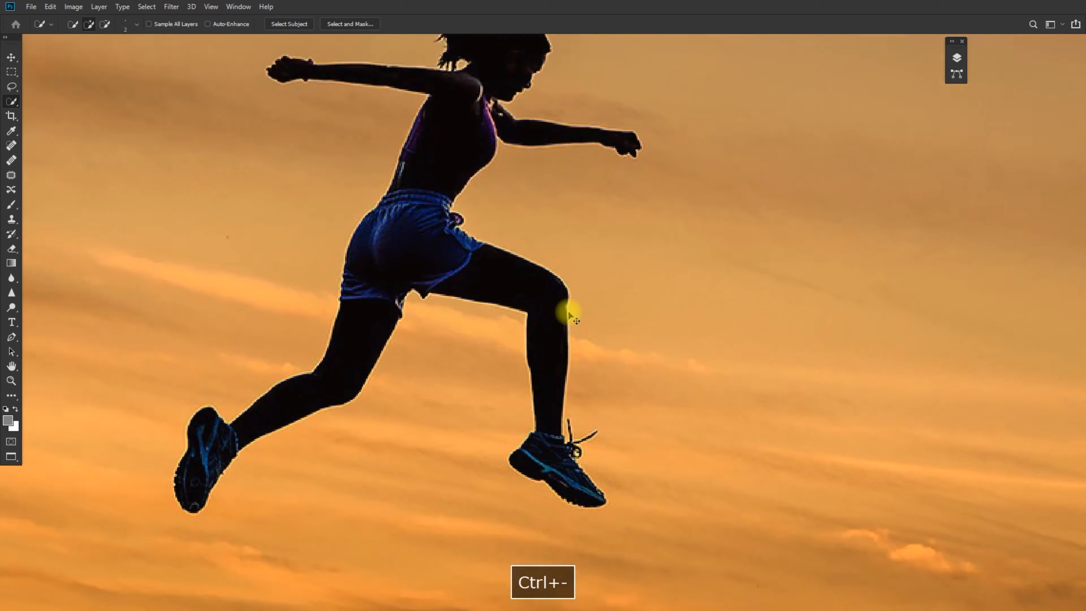
click(958, 59)
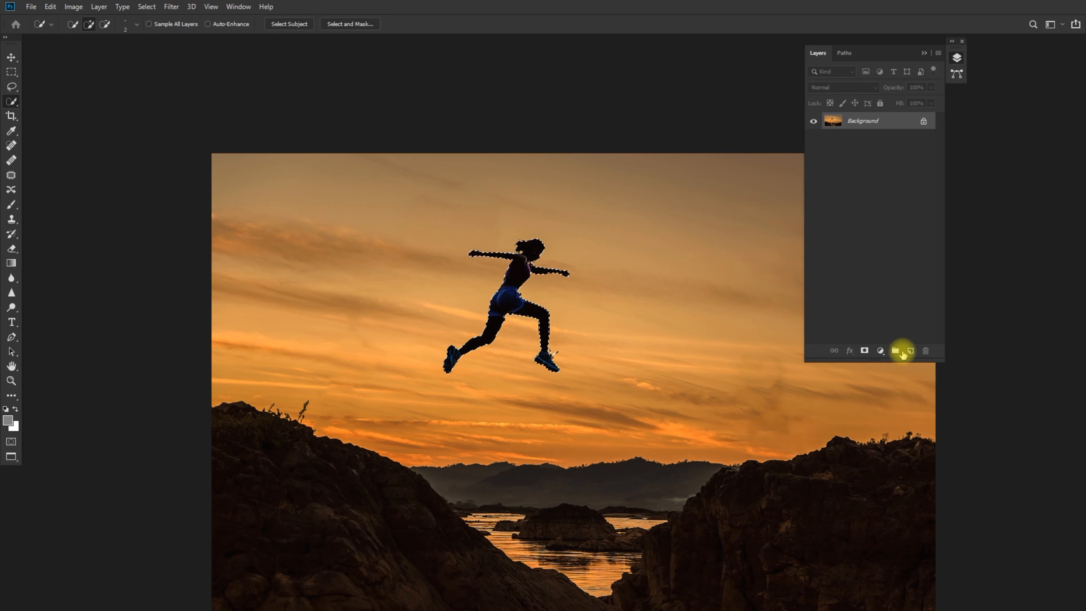
click(910, 351)
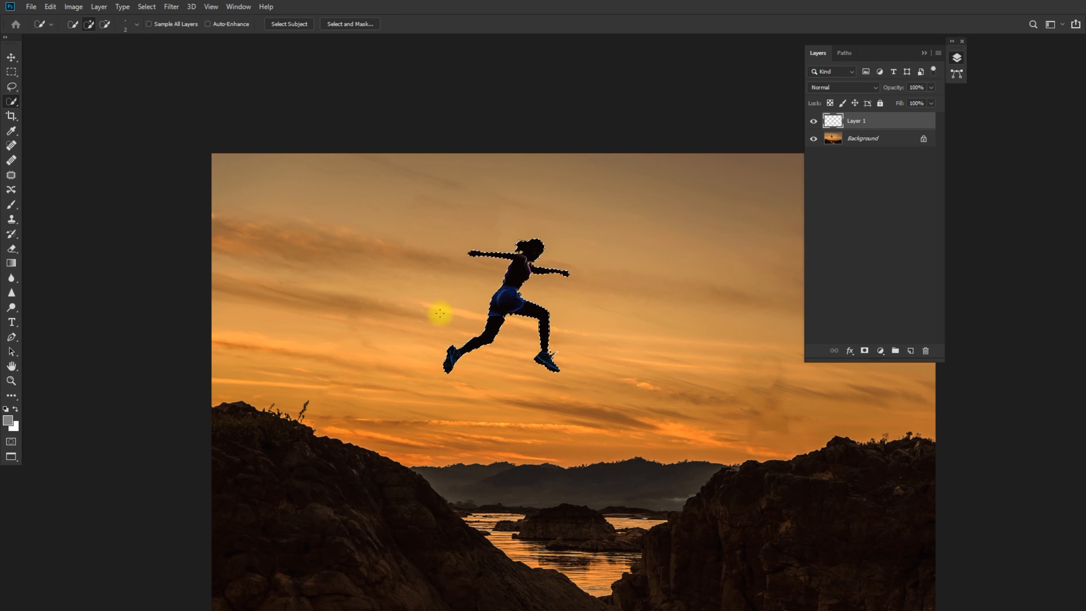
Step: Fill the woman's selection on the new layer with the foreground color #808080 and deselect
click(8, 421)
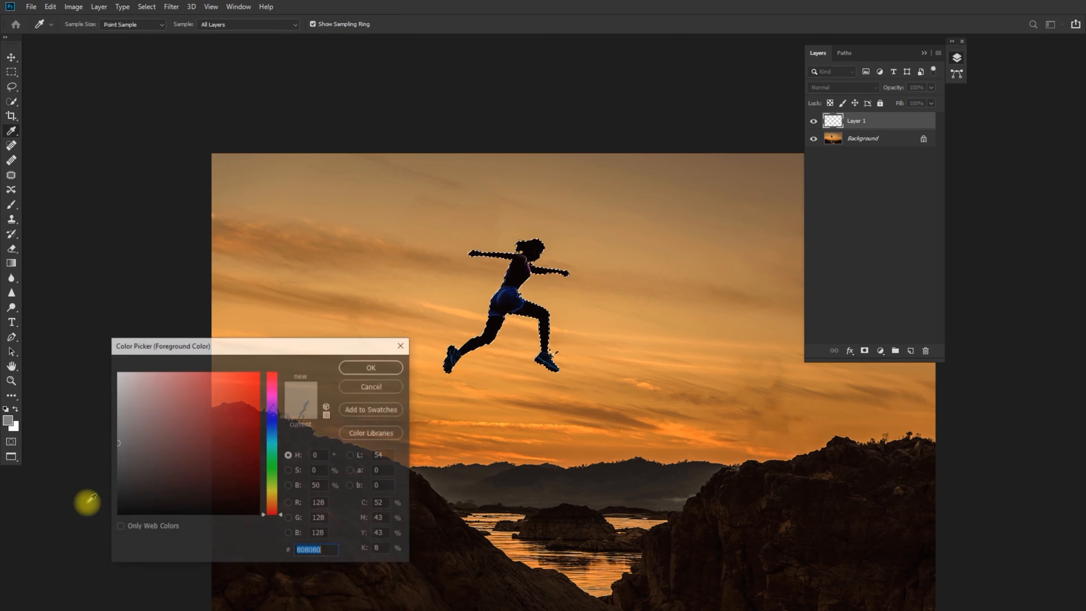
click(328, 551)
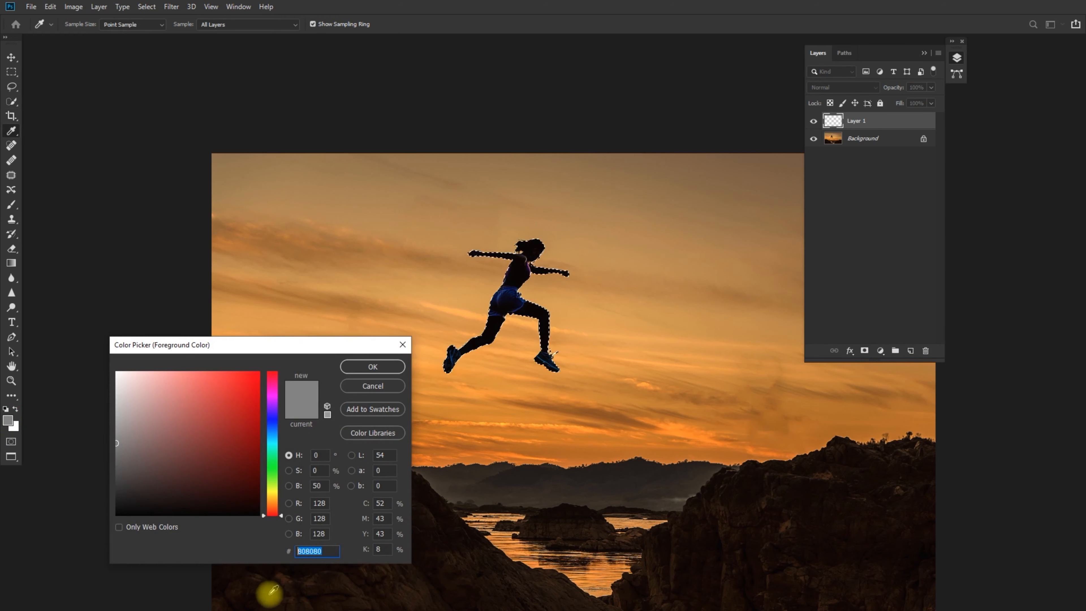
text(80808)
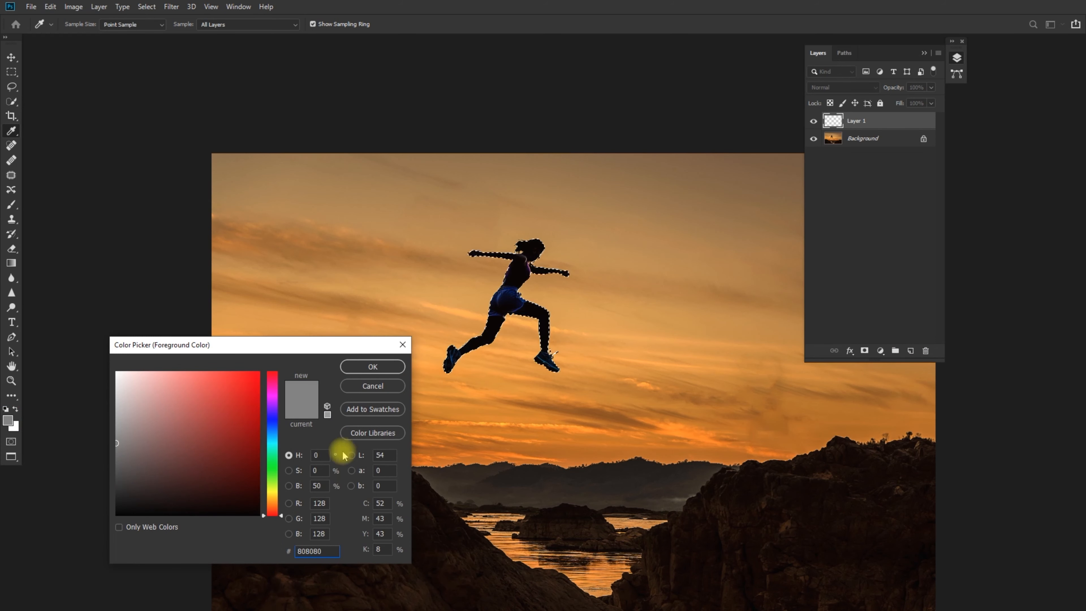
click(362, 369)
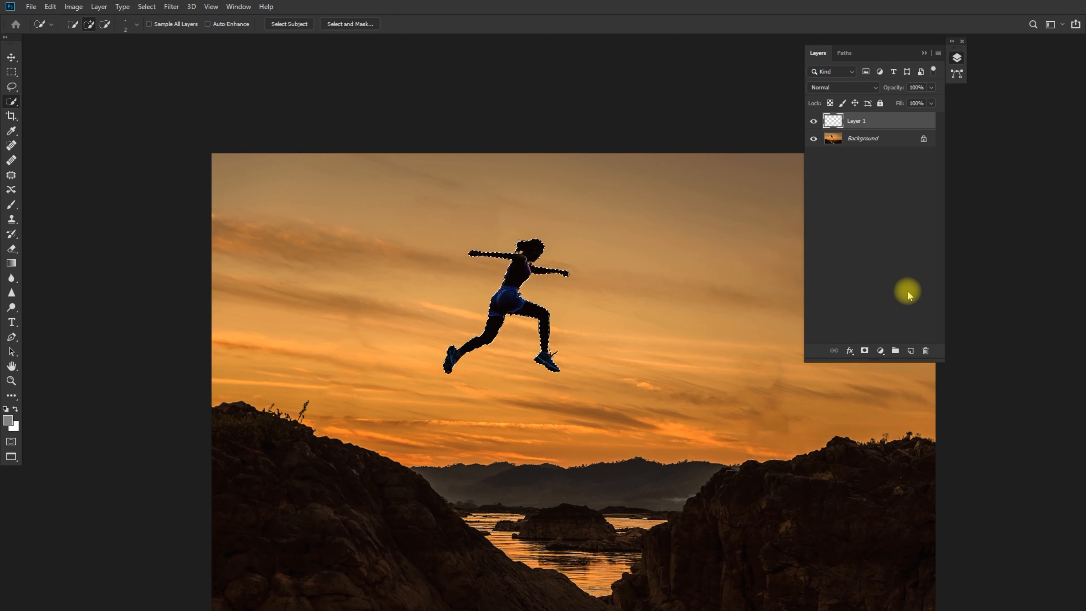
key(alt+Delete)
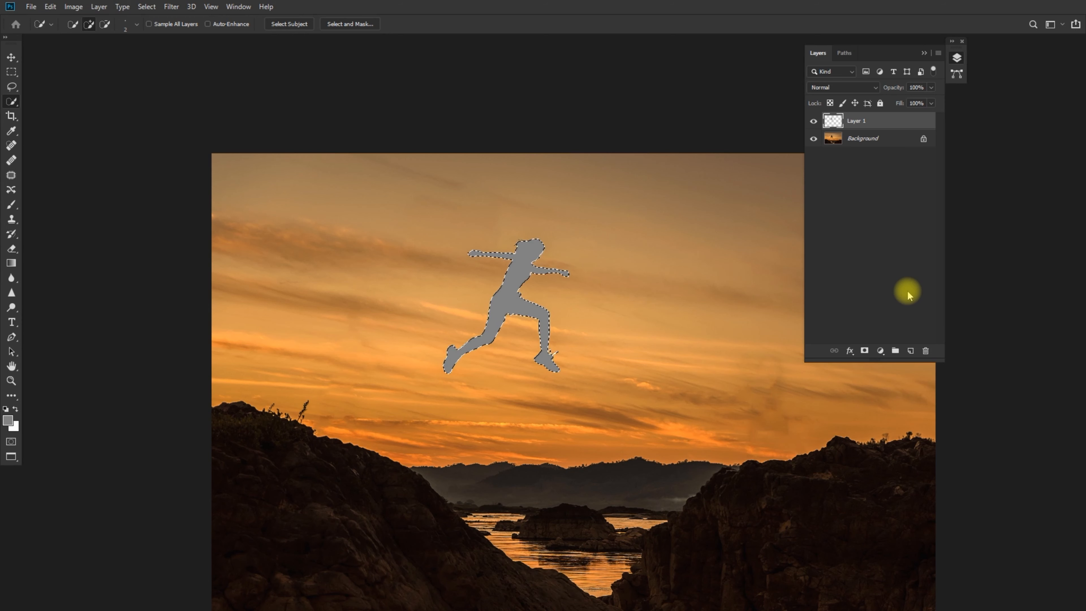
key(ctrl+d)
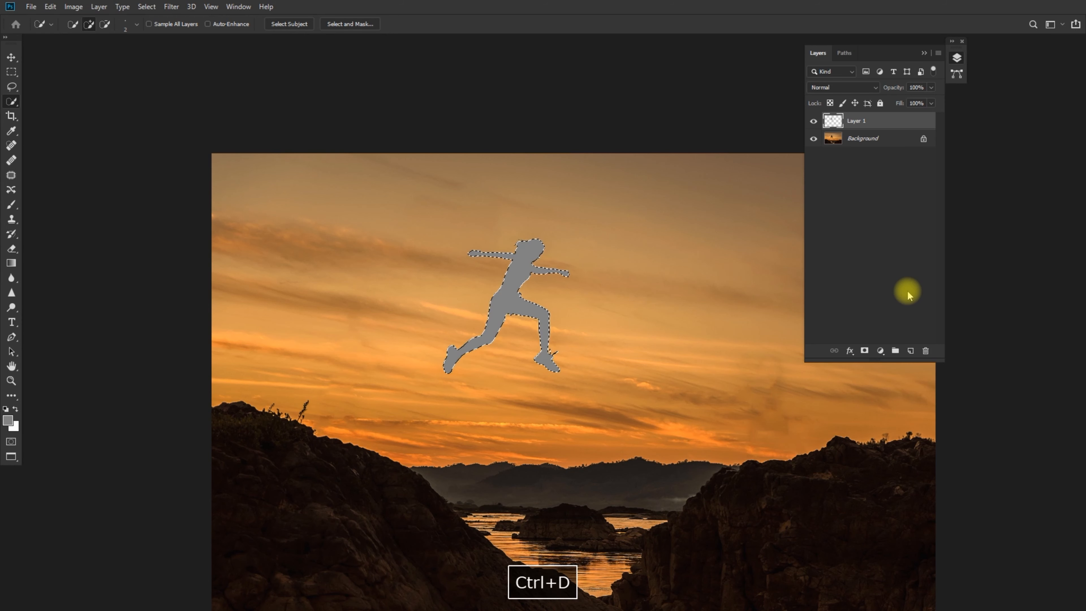
Step: On the Background layer, start a Pen tool path at the photo's left edge along the crest of the foreground rock
click(868, 138)
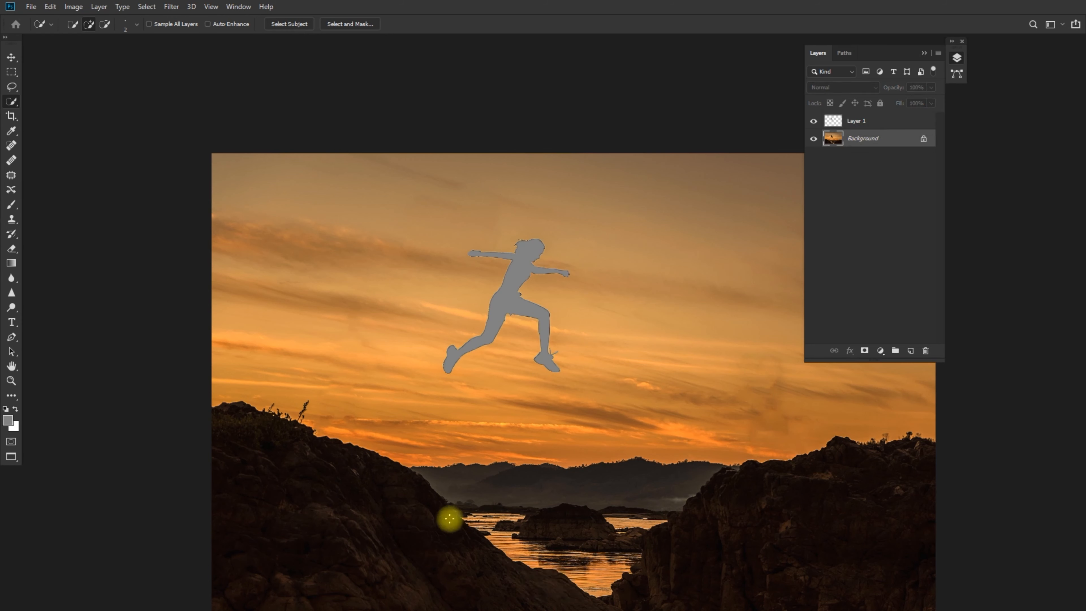
key(z)
drag(233, 406, 294, 438)
key(p)
click(169, 450)
click(180, 450)
click(196, 444)
click(206, 440)
click(211, 433)
drag(224, 435, 254, 430)
drag(285, 424, 298, 426)
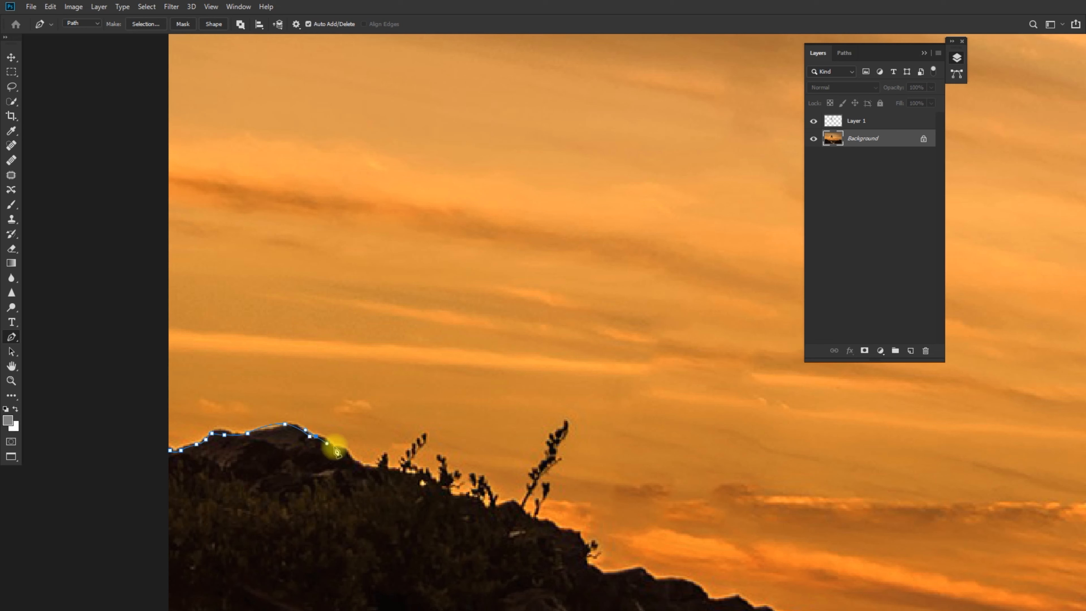
Step: Undo the last anchor and continue the path down from the rock's crest, outlining the first small plants
scroll(337, 452, down, 2)
key(ctrl+z)
click(336, 390)
click(348, 398)
click(367, 406)
click(379, 414)
click(391, 416)
click(407, 410)
click(407, 402)
click(424, 383)
click(421, 390)
click(413, 412)
click(425, 415)
click(430, 421)
click(439, 401)
click(445, 408)
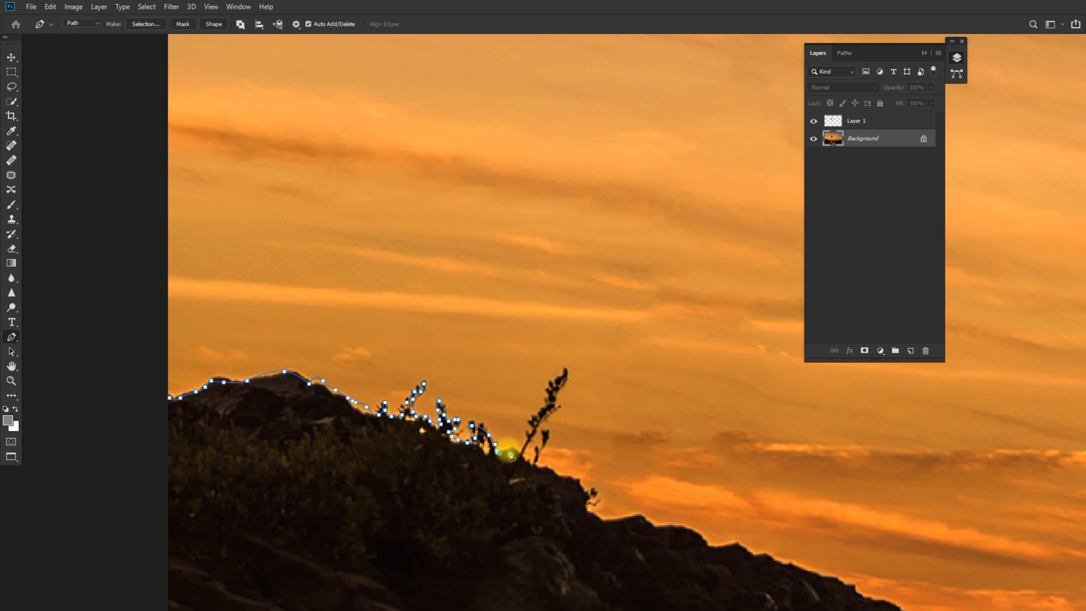
Step: Trace the path up and around the tall plant on the left rock and back down its other side
click(528, 433)
click(533, 418)
click(547, 396)
click(564, 373)
click(566, 370)
click(555, 401)
click(543, 416)
click(536, 431)
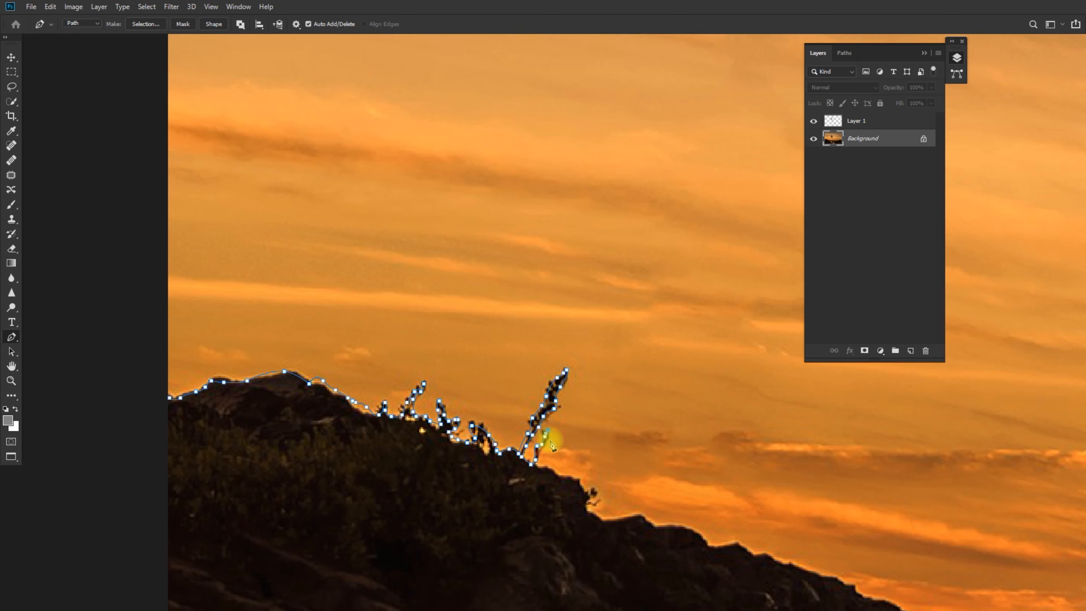
Step: Extend the path from the tall plant along the rocky ledge and down its short steep drop
drag(537, 460, 475, 393)
click(483, 399)
click(497, 405)
click(512, 410)
click(520, 428)
click(525, 446)
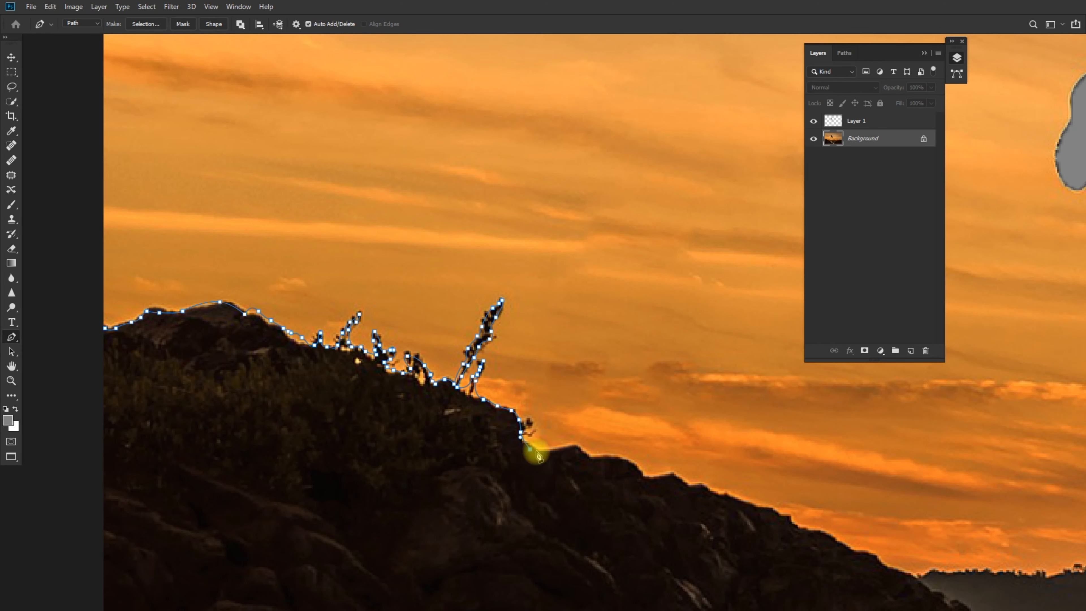
Step: Undo the last anchor and trace the path from the foot of the ledge along the stepped rocks to mid-slope
key(ctrl+z)
drag(538, 456, 412, 375)
click(410, 365)
click(419, 369)
click(425, 369)
click(454, 367)
click(469, 376)
click(509, 380)
click(524, 399)
click(554, 397)
click(568, 406)
click(586, 410)
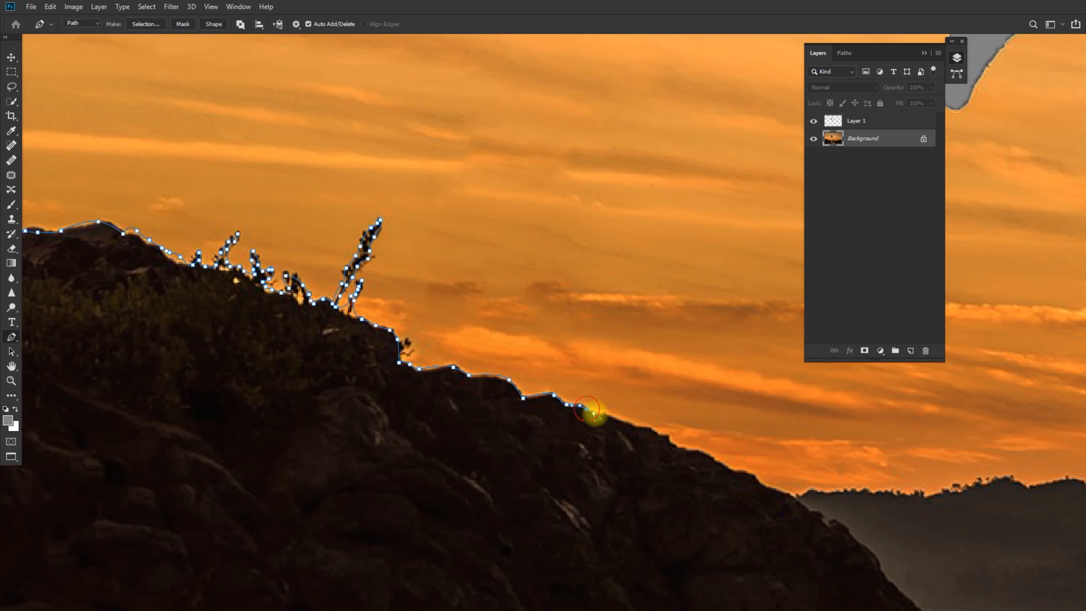
Step: Continue the path down the left rock's slope to where it meets the distant hills, redoing one misplaced anchor
click(607, 419)
drag(572, 431, 368, 349)
click(428, 342)
click(460, 354)
click(467, 359)
click(472, 364)
click(484, 368)
key(ctrl+z)
drag(504, 372, 524, 384)
drag(530, 390, 546, 392)
click(544, 392)
click(560, 399)
click(567, 406)
click(582, 411)
Step: Extend the path down the steep lower face of the left rock in front of the distant hills
drag(639, 439, 338, 359)
click(317, 346)
drag(345, 363, 418, 436)
click(368, 377)
Step: Trace the left rock's edge past the distant shoreline down to the water, undoing the last misplaced anchor
drag(427, 449, 315, 305)
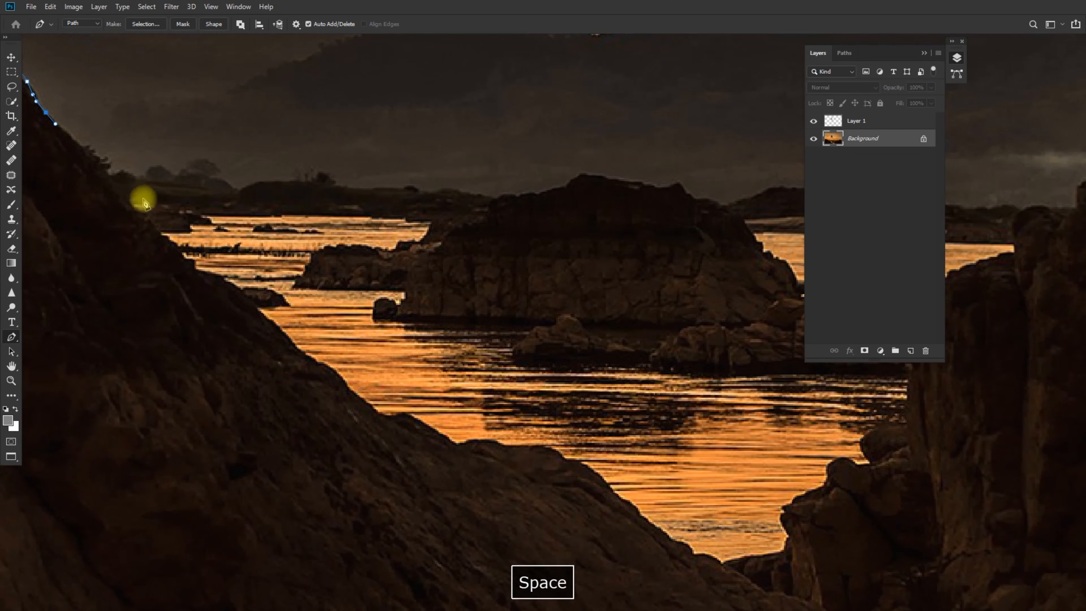
drag(100, 160, 137, 202)
click(151, 219)
click(162, 232)
drag(180, 248, 197, 271)
click(197, 258)
key(ctrl+z)
Step: Continue the path along the left rock's slope beside the water, undoing one misplaced anchor on the way
drag(261, 306, 287, 335)
click(316, 363)
click(325, 366)
key(ctrl+z)
drag(391, 389, 294, 311)
drag(311, 332, 392, 364)
click(333, 342)
Step: Trace the path over the left rock's rounded shoulder and down its slope toward the near end of the water
click(406, 370)
click(441, 367)
click(466, 376)
drag(506, 378, 577, 430)
click(587, 440)
drag(608, 457, 627, 468)
Step: Carry the path around the near end of the water to the rocks of the opposite bank
drag(663, 498, 284, 295)
click(251, 284)
click(273, 287)
click(314, 287)
click(343, 280)
Step: Trace the water's edge up along the stacked boulders of the right bank
drag(347, 279, 389, 427)
click(390, 416)
click(382, 393)
click(399, 375)
click(423, 365)
click(432, 355)
click(436, 338)
click(457, 342)
click(472, 338)
click(476, 310)
click(488, 302)
click(508, 299)
Step: Follow the waterline from the right bank along the base of the low rocks in front of the rock island
drag(514, 271, 592, 441)
click(589, 437)
click(471, 413)
click(420, 414)
click(365, 414)
drag(327, 412, 316, 412)
click(231, 411)
Step: Wrap the path around the far left end of the low rocks and back to the island's base
click(194, 394)
click(207, 381)
click(241, 371)
click(227, 369)
Step: Trace the large rock island's base along the water, around the small boulder and out to its low outer rocks
drag(159, 367, 438, 432)
click(427, 429)
drag(346, 430, 334, 429)
click(335, 414)
click(356, 400)
click(275, 400)
click(251, 399)
Step: Turn the path around the low outer rocks and trace the island's outline up to its summit
click(270, 369)
click(299, 360)
click(350, 363)
click(376, 348)
click(387, 333)
click(435, 321)
click(469, 311)
click(488, 307)
click(502, 302)
click(528, 297)
drag(548, 289, 556, 292)
Step: Trace the path across the island's summit and down its far side to the water, undoing one misplaced anchor
drag(520, 297, 164, 314)
click(237, 311)
click(265, 315)
click(285, 321)
click(301, 331)
key(ctrl+z)
click(336, 340)
click(350, 362)
click(392, 406)
Step: Extend the path along the tops of the low rocks between the island and the right cliff
click(420, 408)
click(457, 404)
click(478, 401)
click(520, 407)
click(563, 390)
click(588, 384)
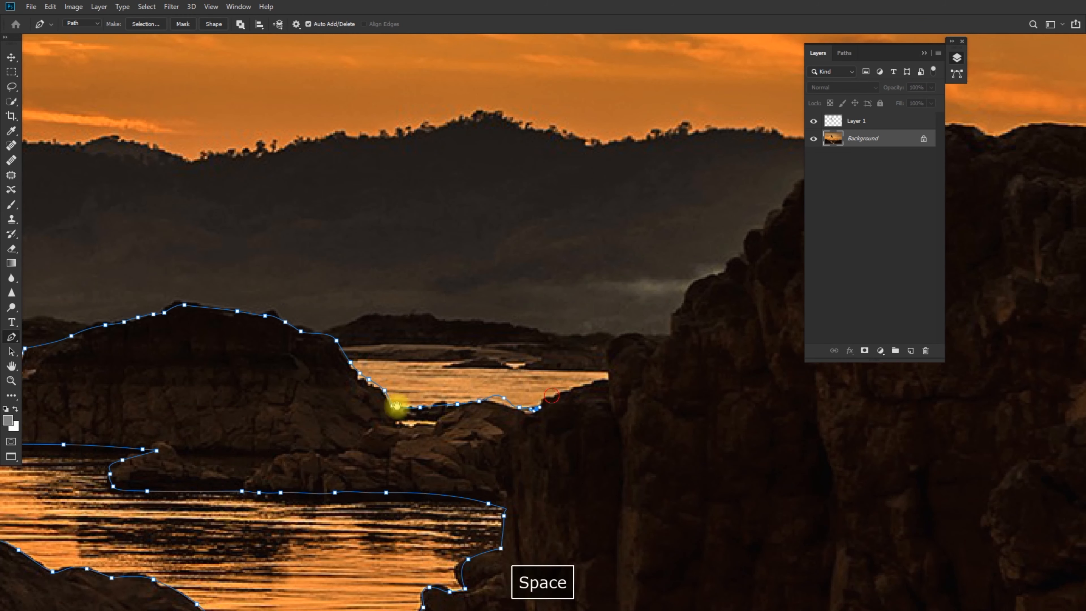
Step: Trace the path up the lower steps of the right cliff where it borders the water and hills
drag(592, 387, 228, 404)
click(245, 395)
click(264, 348)
click(305, 350)
click(313, 326)
click(323, 318)
click(326, 301)
click(338, 297)
click(350, 293)
click(361, 286)
Step: Continue the path up the right cliff's jagged edge and across its first flat ledge
click(375, 272)
click(389, 247)
click(401, 246)
click(407, 229)
click(419, 220)
click(436, 202)
click(474, 171)
click(524, 172)
click(533, 179)
click(539, 182)
click(549, 159)
Step: Trace the rounded rock tops beyond the flat ledge along the right cliff's skyline
drag(547, 165, 316, 336)
click(371, 315)
drag(398, 324, 407, 325)
click(460, 312)
click(505, 317)
click(520, 313)
click(526, 311)
click(555, 294)
click(590, 293)
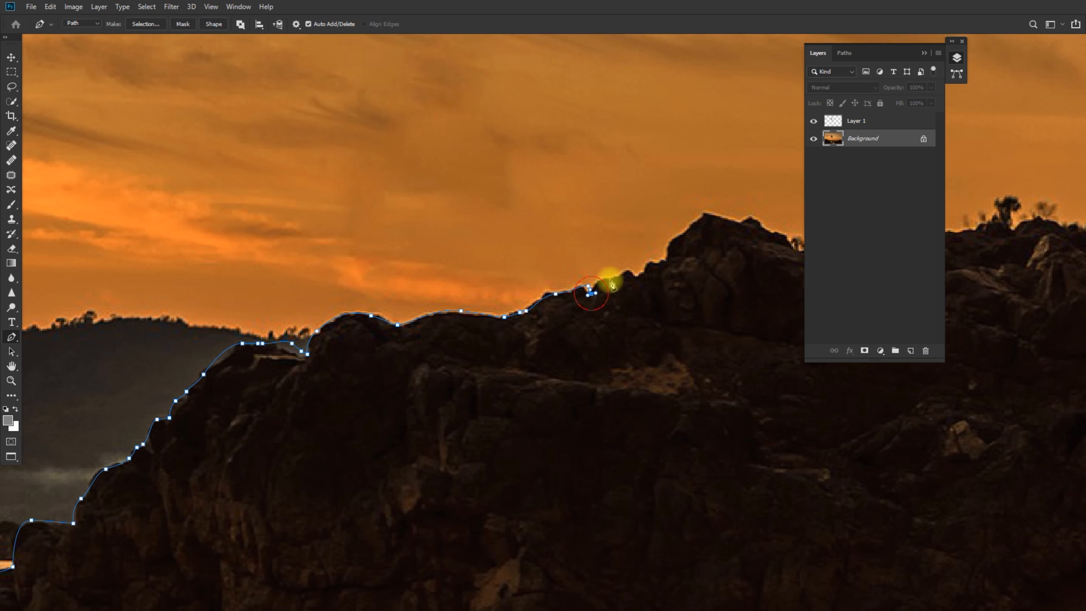
Step: Extend the path over the small bumps and up the slope to the right cliff's pointed peak
click(613, 279)
click(621, 279)
click(666, 258)
click(683, 232)
click(704, 214)
click(718, 215)
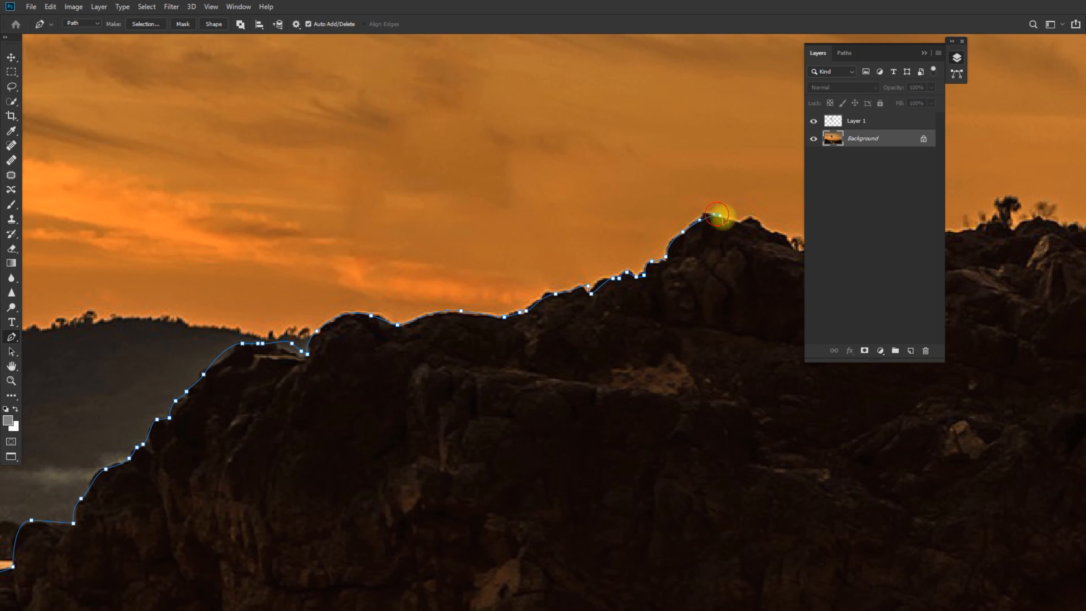
Step: Extend the path from the right cliff's pointed peak over the next bump and down the slope to the first small shrub
drag(745, 223, 341, 257)
click(338, 256)
click(347, 250)
click(351, 256)
click(370, 262)
click(384, 271)
click(398, 282)
key(ctrl+z)
click(403, 278)
Step: Trace the path past the low shrub, around the tall thin plant and along the rocks beyond it on the skyline
click(433, 272)
click(461, 263)
click(482, 275)
click(514, 240)
click(516, 259)
click(531, 273)
click(553, 267)
click(577, 259)
Step: Outline the largest bush on the right cliff's skyline with path points
click(592, 249)
click(603, 235)
click(614, 230)
click(620, 239)
click(609, 264)
Step: Carry the path around the last shrub and down the rocks to just beyond the image's right edge
click(634, 249)
click(650, 241)
click(669, 258)
click(694, 270)
click(714, 275)
click(722, 285)
key(ctrl+minus)
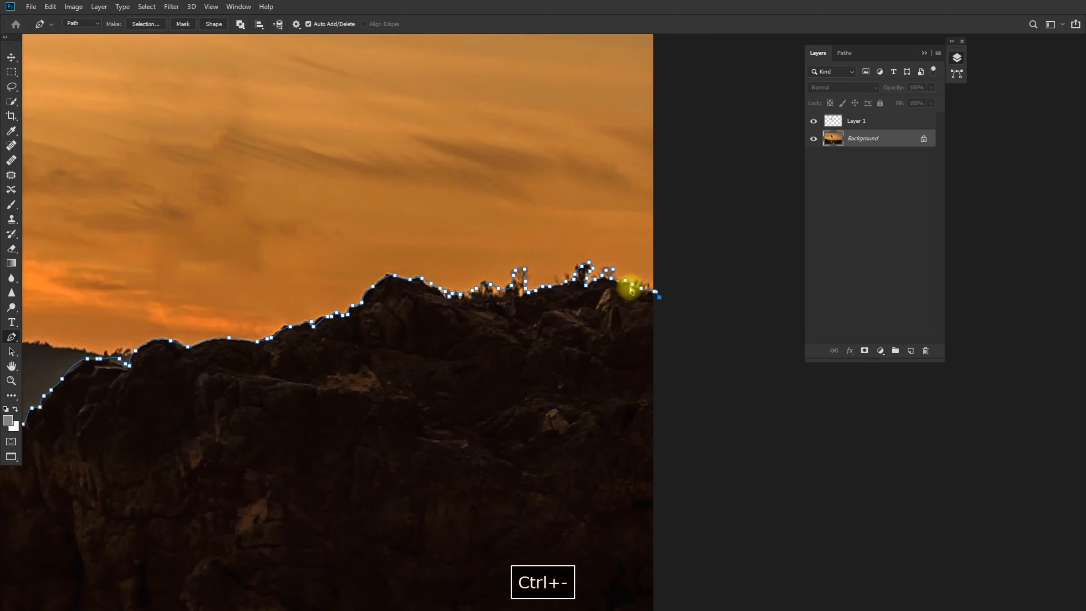
Step: Close the path by looping around the outside of the canvas below the rocks, and convert it to a selection
key(ctrl+minus)
drag(586, 504, 679, 420)
drag(692, 371, 773, 339)
drag(449, 402, 242, 400)
drag(68, 362, 112, 368)
drag(116, 249, 116, 236)
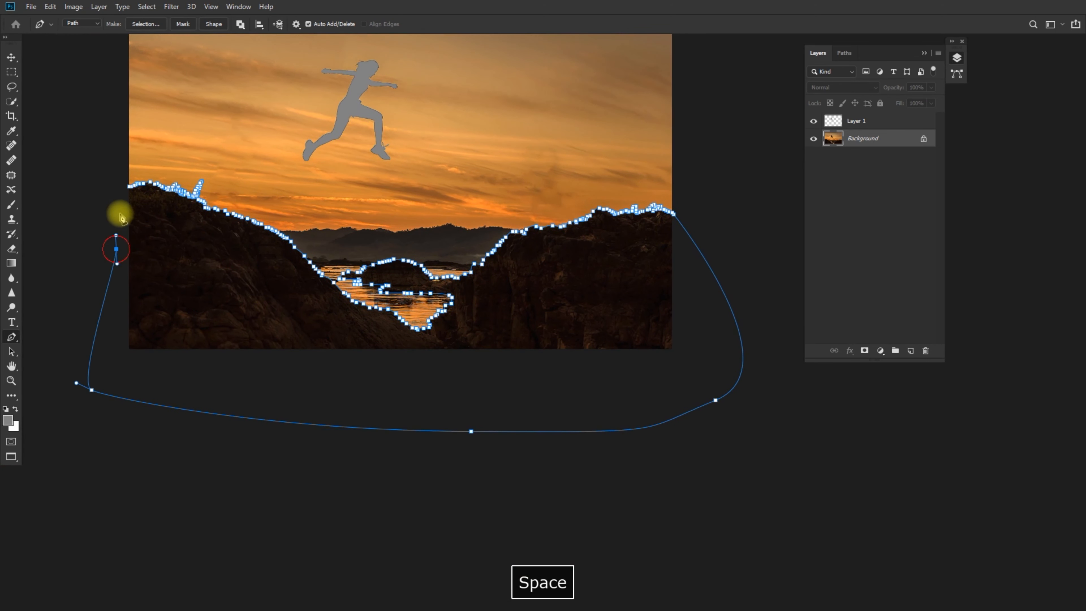
click(128, 189)
key(ctrl+Return)
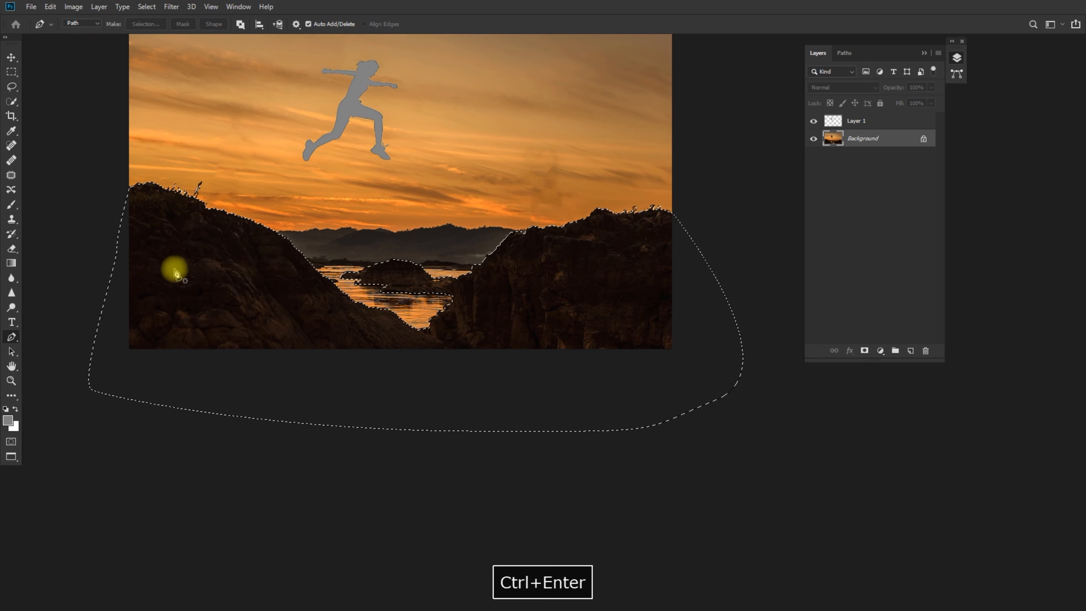
Step: Fill the rock selection with gray #808080 on a new layer above the Background, and deselect
click(911, 351)
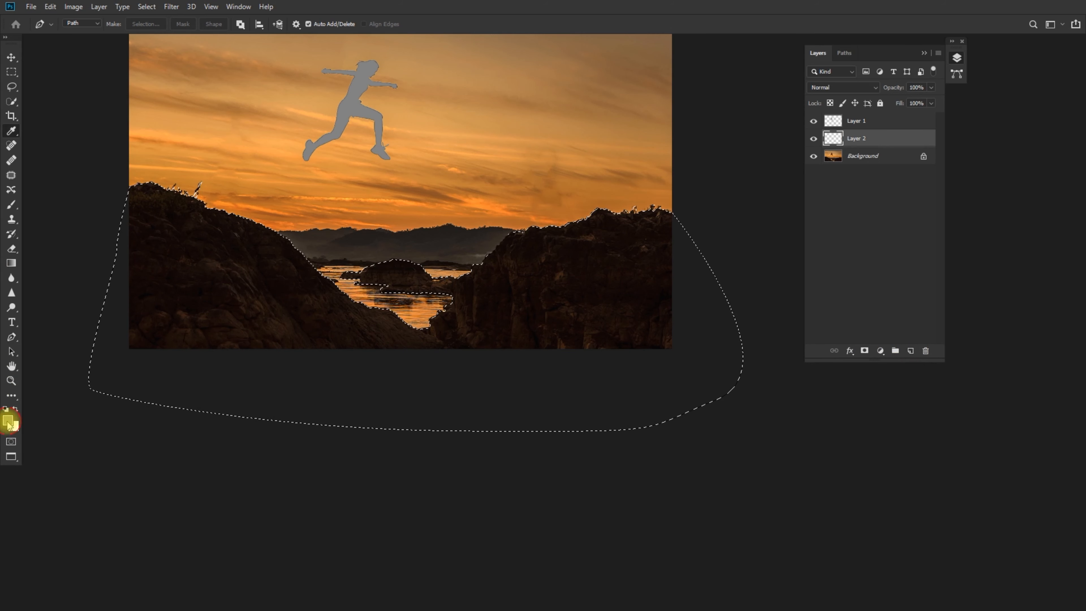
click(8, 423)
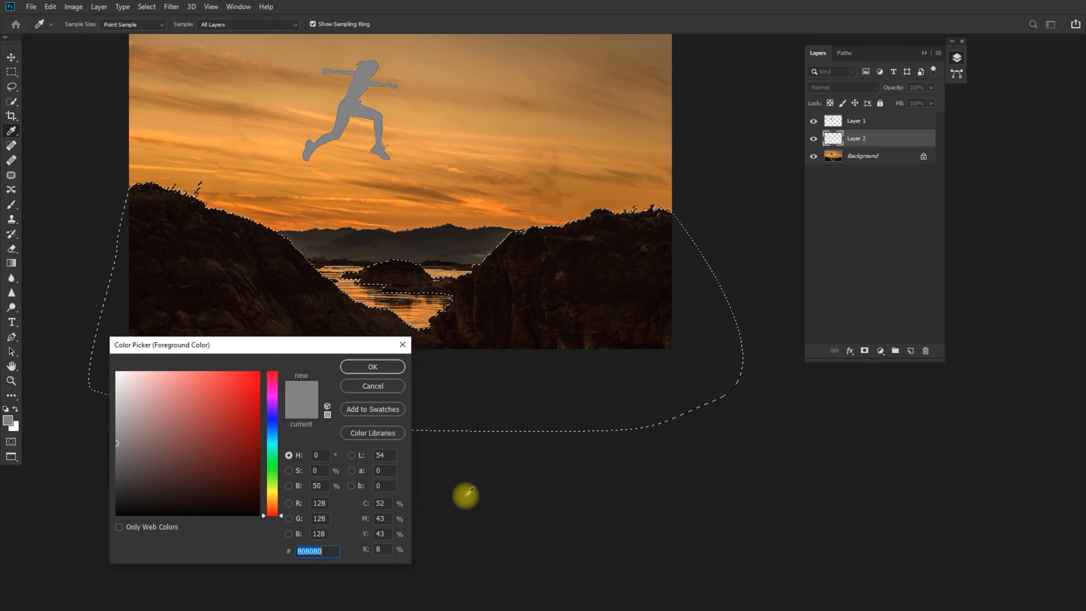
click(387, 367)
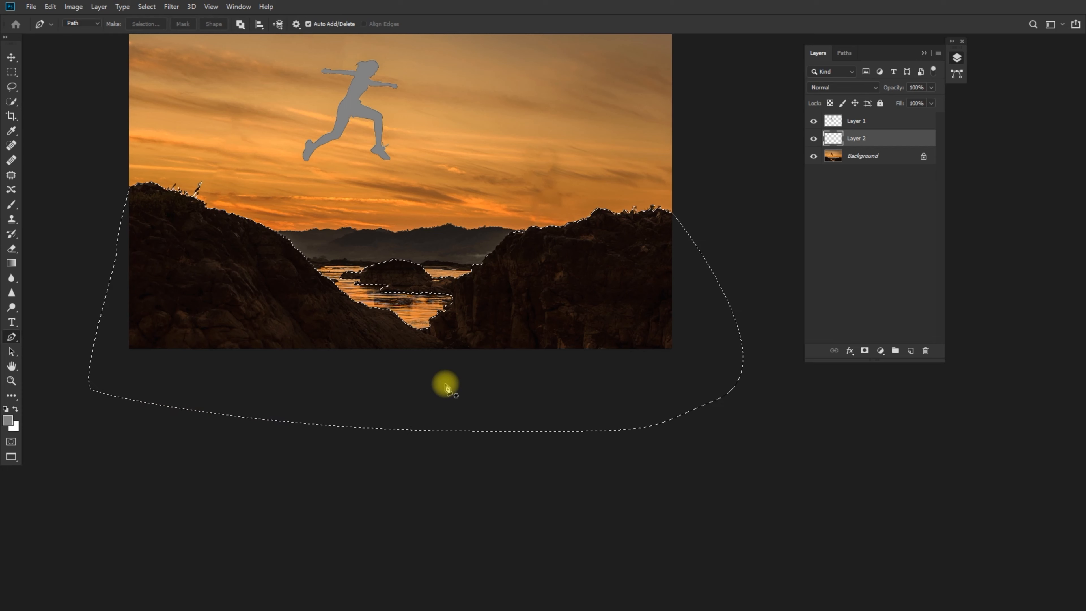
key(alt+Delete)
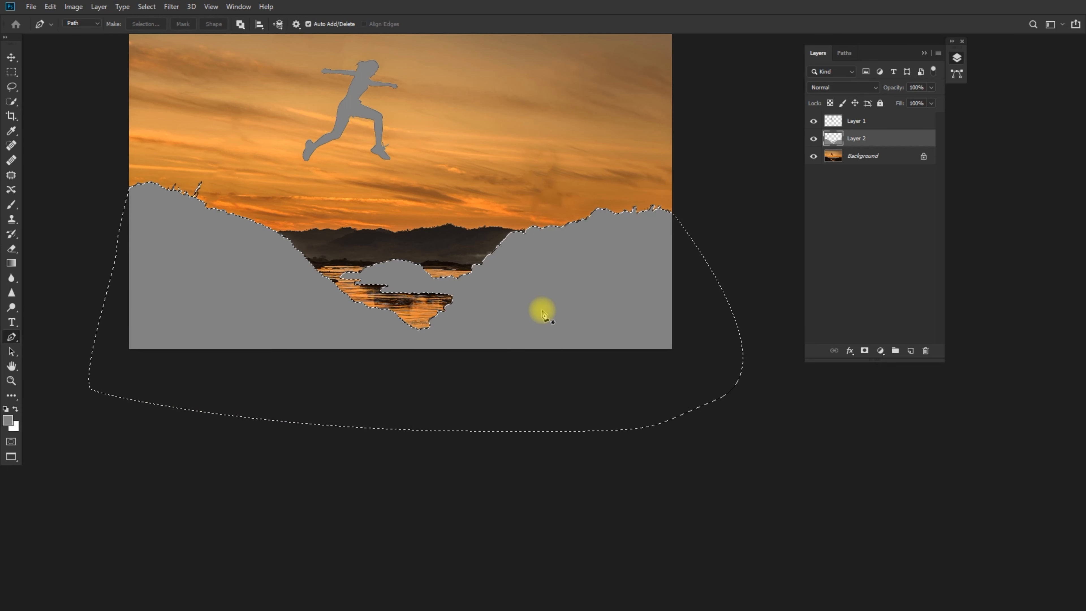
key(ctrl+d)
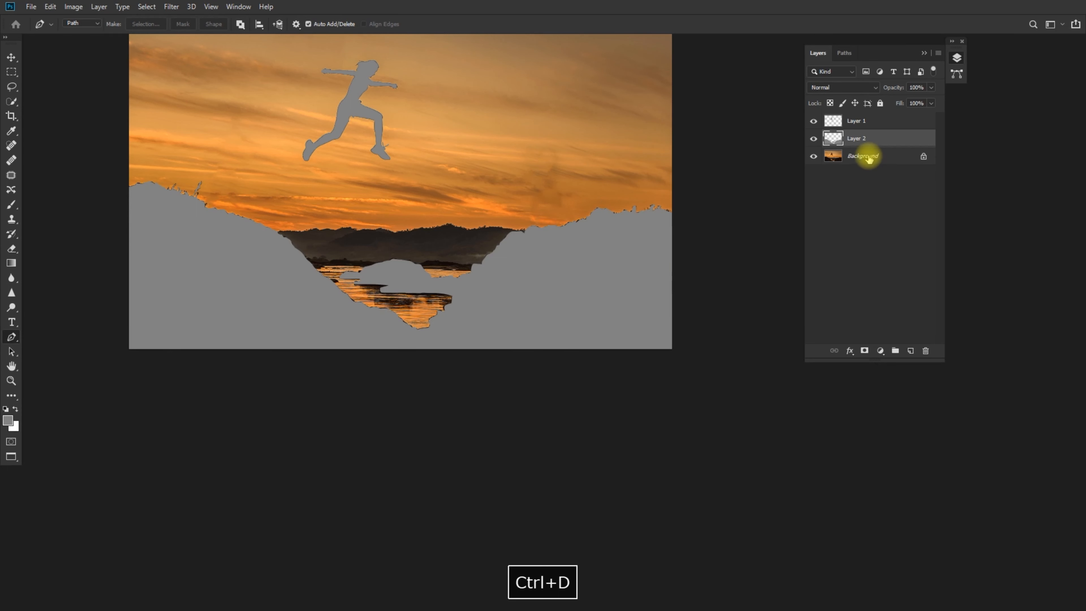
Step: Select the distant hills on the Background with the Quick Selection tool, hiding Layer 2 to refine the selection's edges
click(866, 156)
click(10, 103)
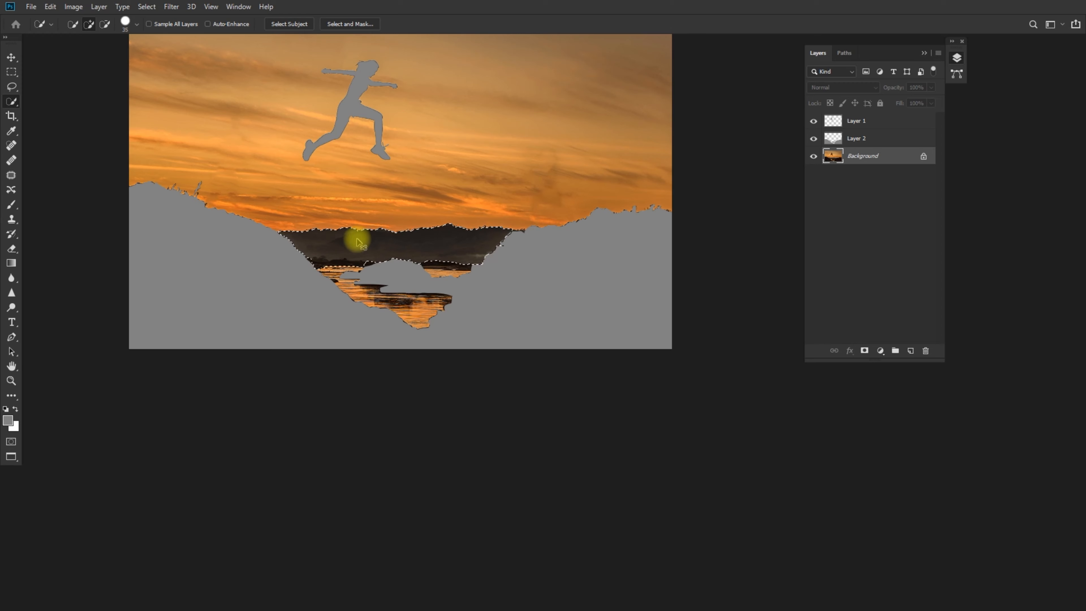
key(ctrl+plus)
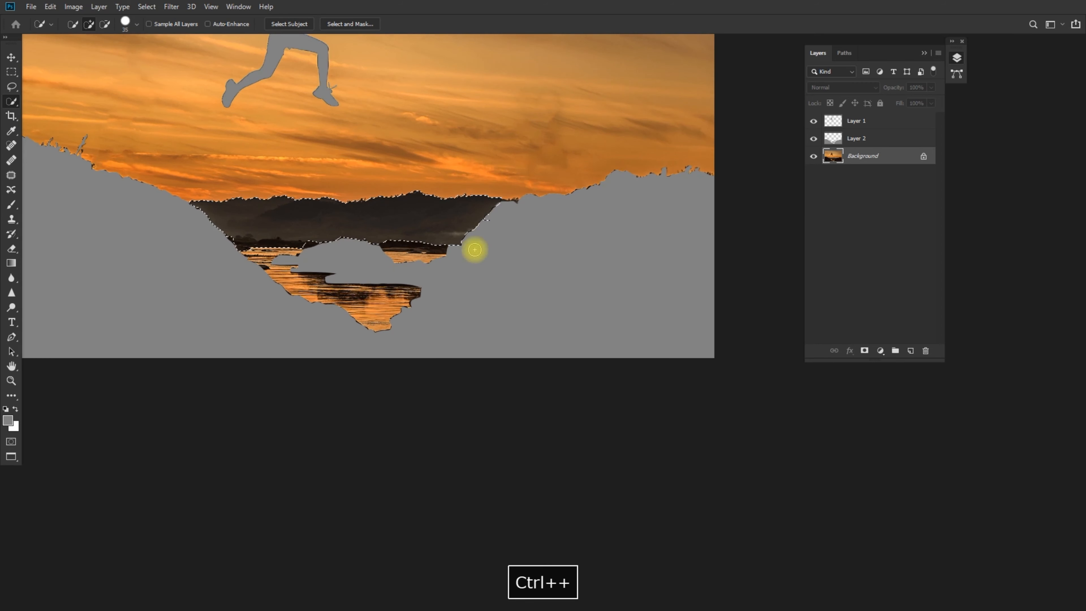
click(813, 139)
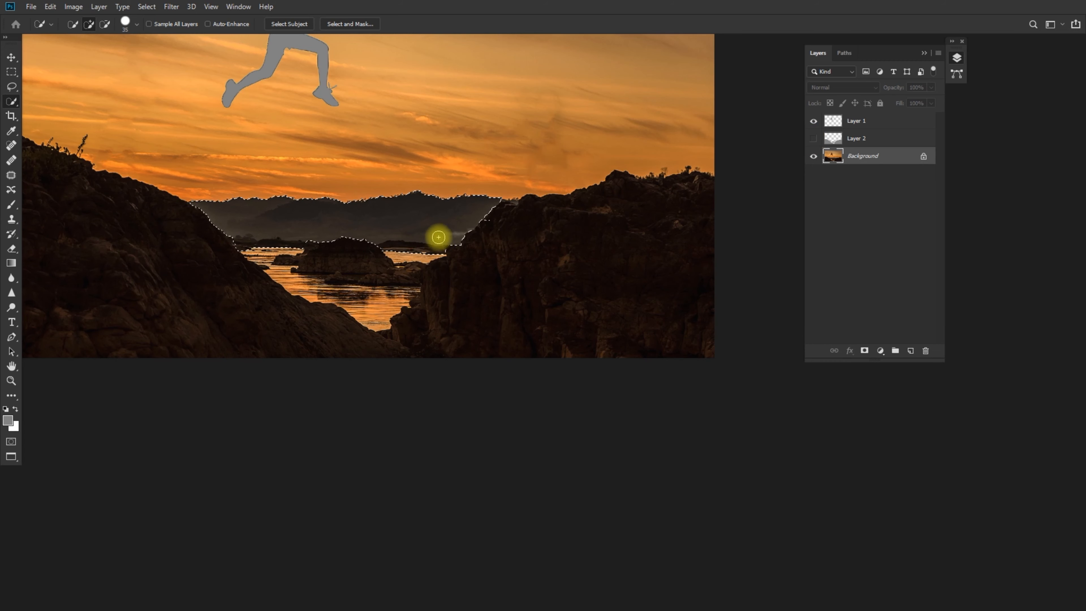
key(ctrl+plus)
drag(286, 184, 376, 243)
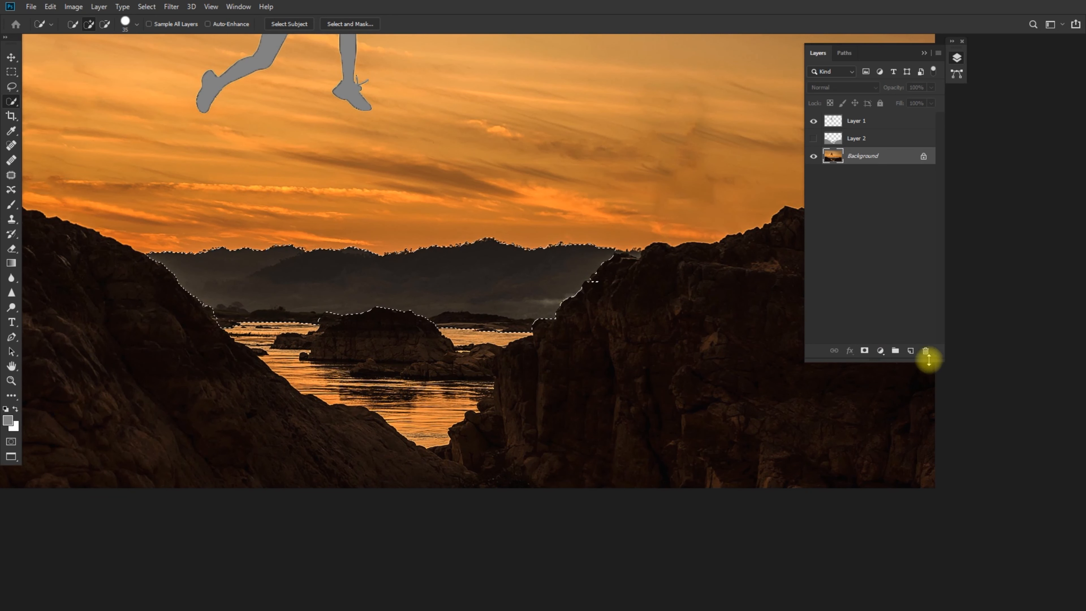
Step: Fill the hills selection with the gray foreground color on a new layer, deselect, and show Layer 2 again
click(911, 351)
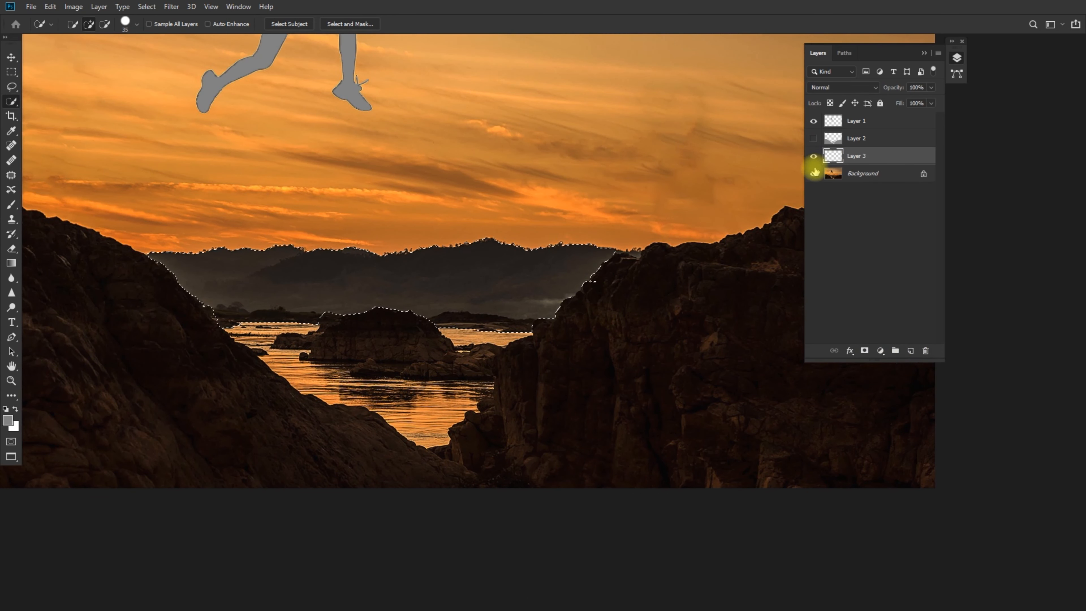
key(alt+Delete)
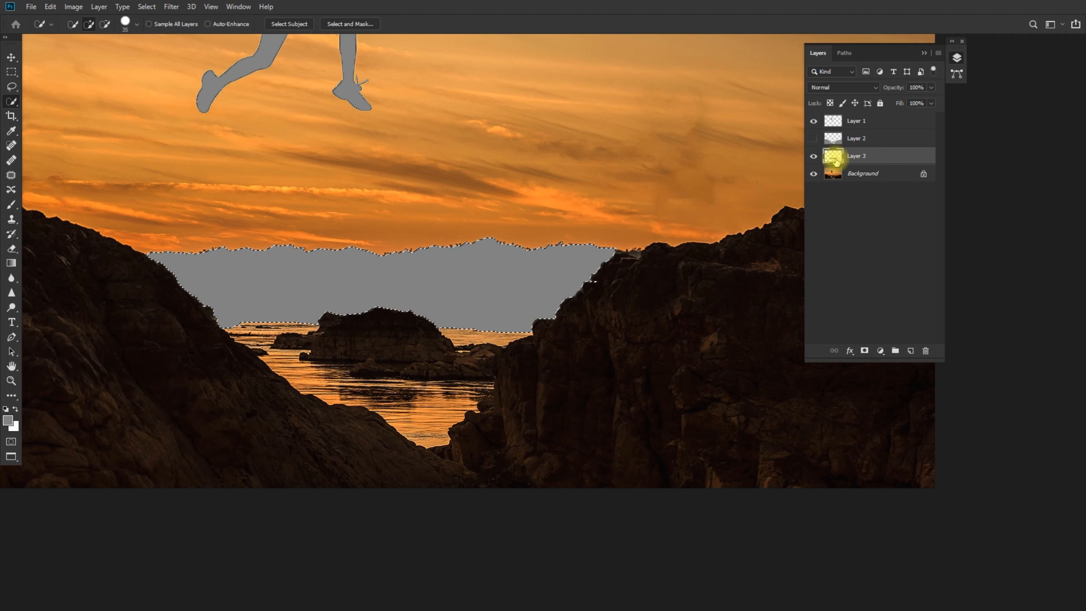
key(ctrl+d)
click(813, 138)
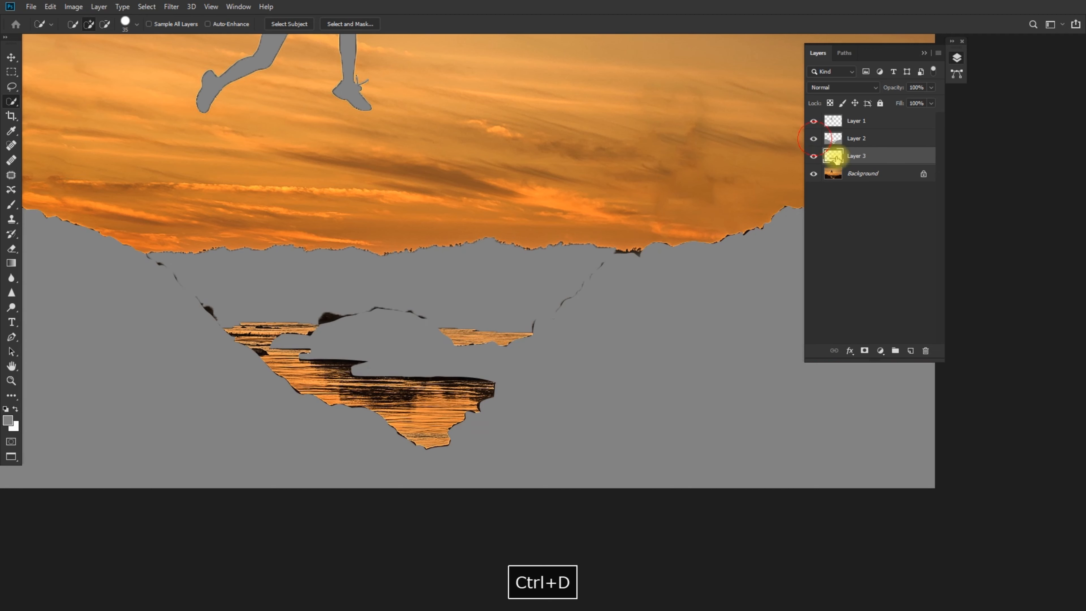
Step: Add a new layer directly above the Background
click(886, 176)
key(ctrl+minus)
key(ctrl+minus)
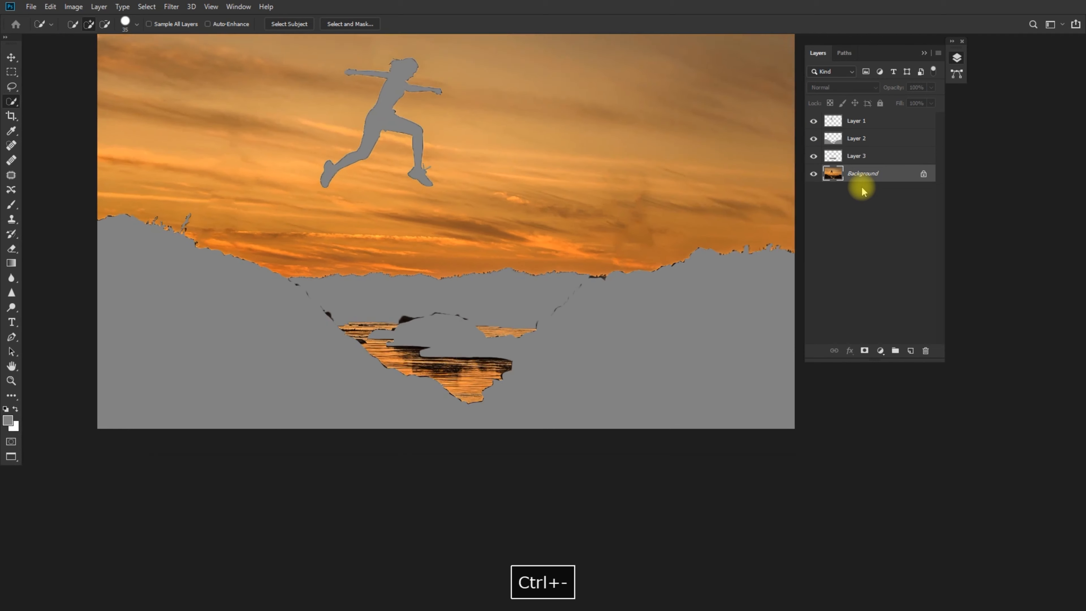
click(911, 351)
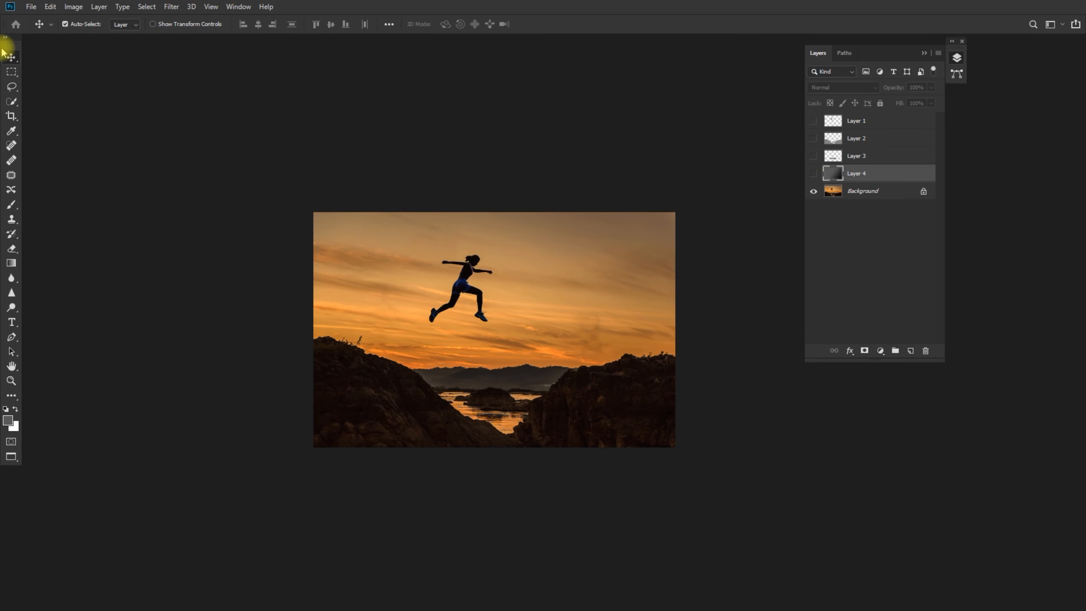
Step: Start saving the original photo under the name Image01 in the 3d folder on Local Disk (D:)
click(30, 9)
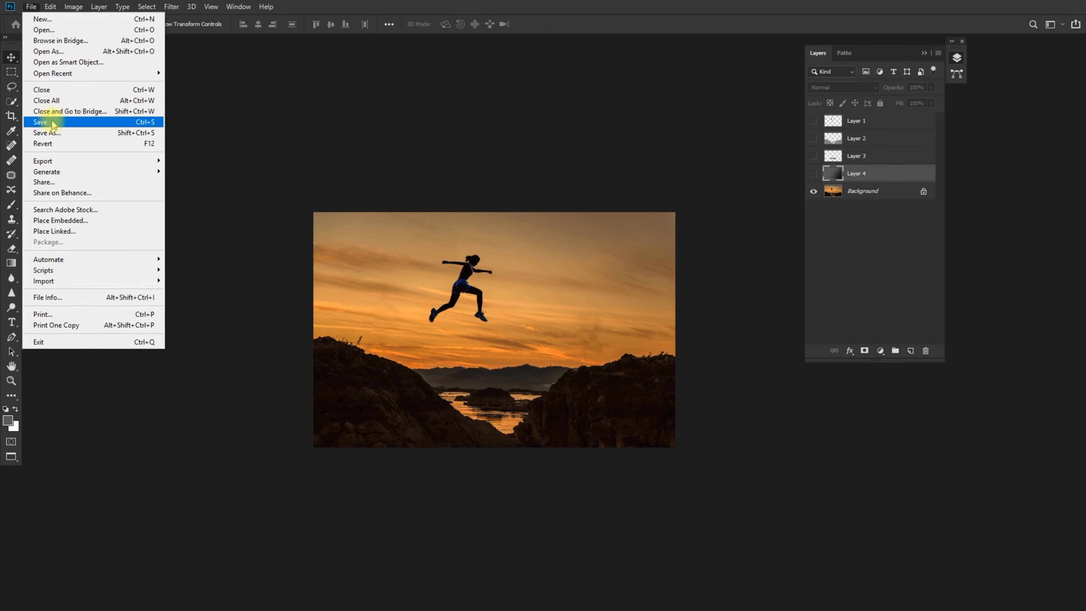
click(51, 133)
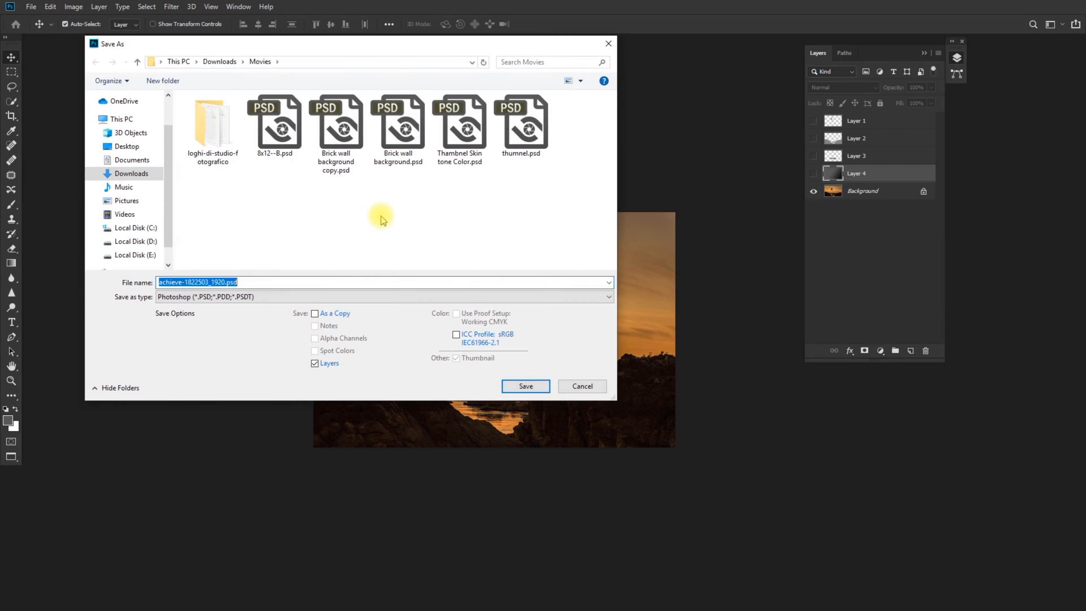
click(137, 241)
double_click(269, 125)
click(258, 282)
double_click(259, 282)
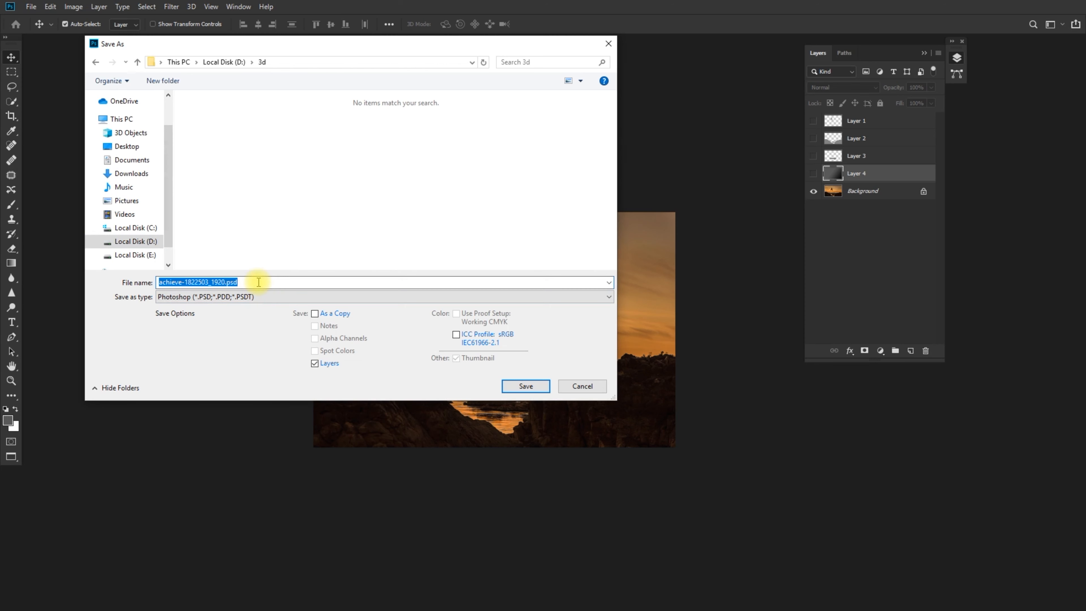
key(BackSpace)
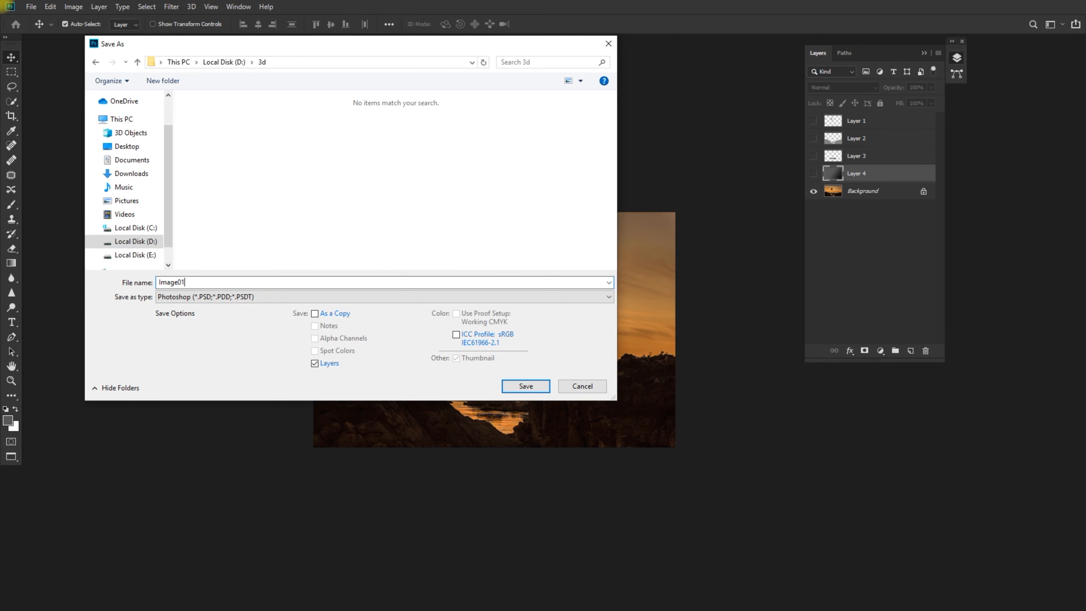
Step: Choose the JPEG format and save the file as Image01.jpg, accepting the JPEG options
click(192, 297)
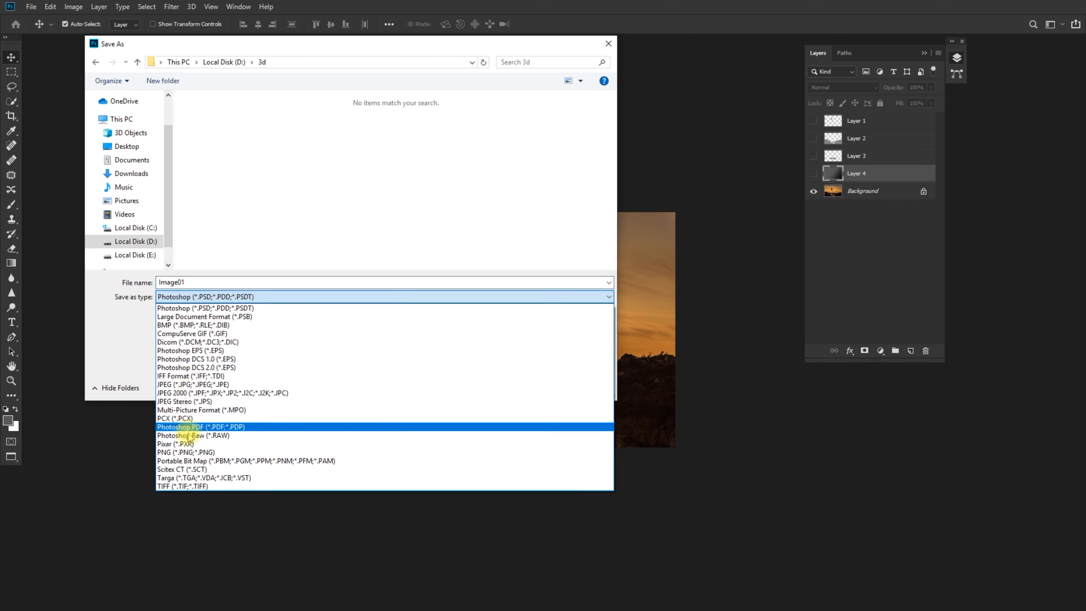
click(194, 385)
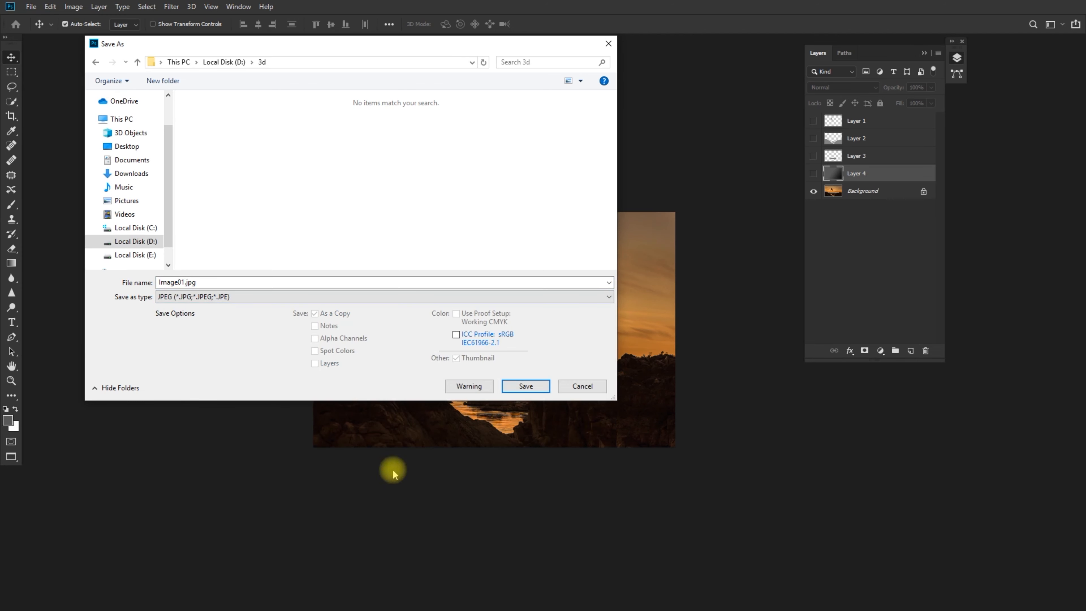
click(526, 387)
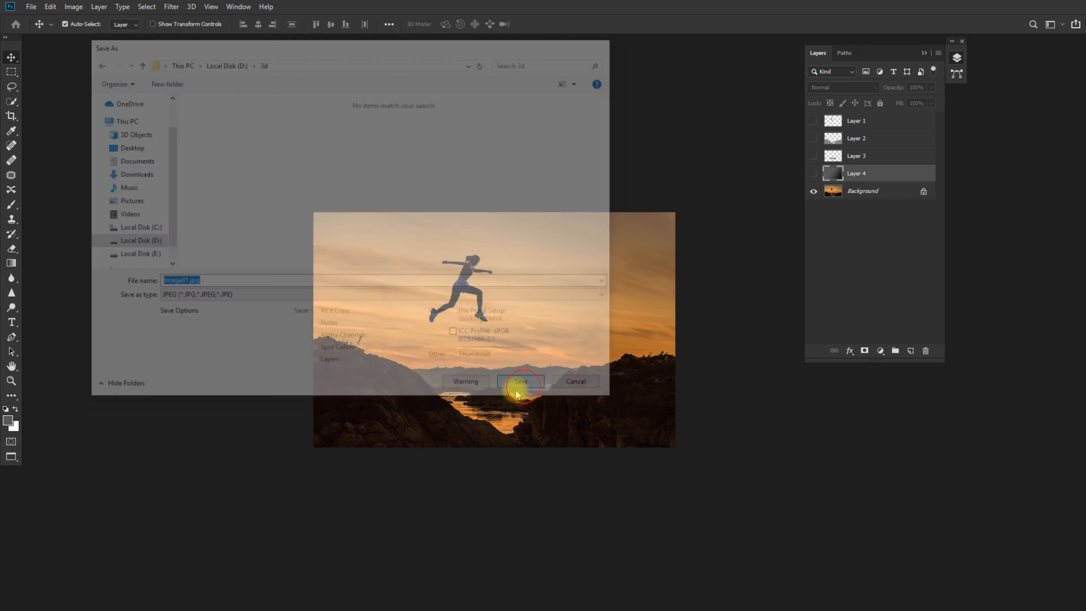
click(619, 154)
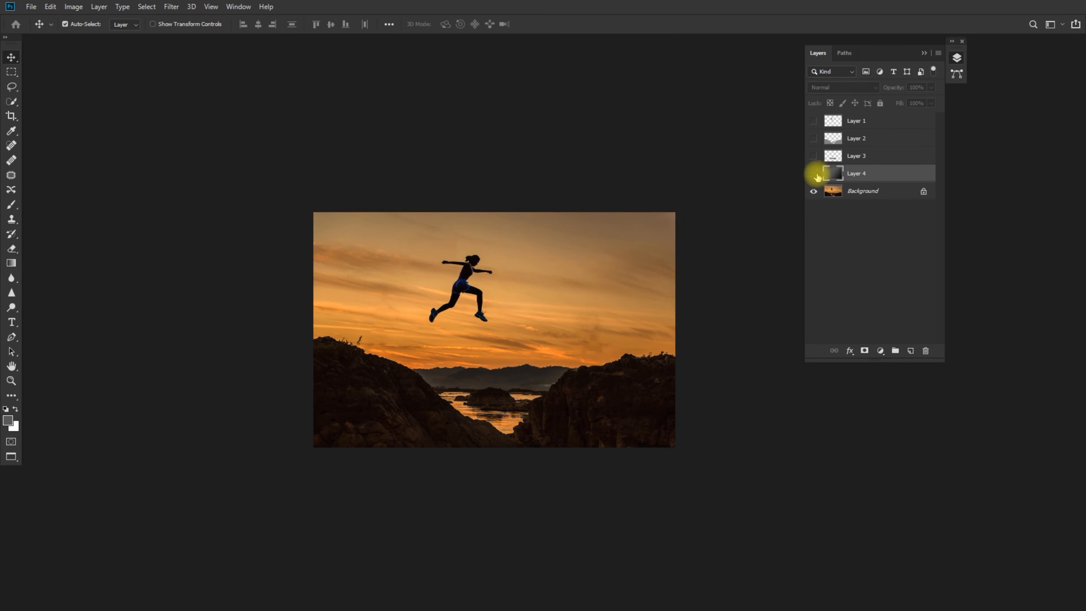
Step: Make Layers 1 through 4 visible and start saving the depth map to the 3d folder on Local Disk (D:)
drag(818, 177, 813, 121)
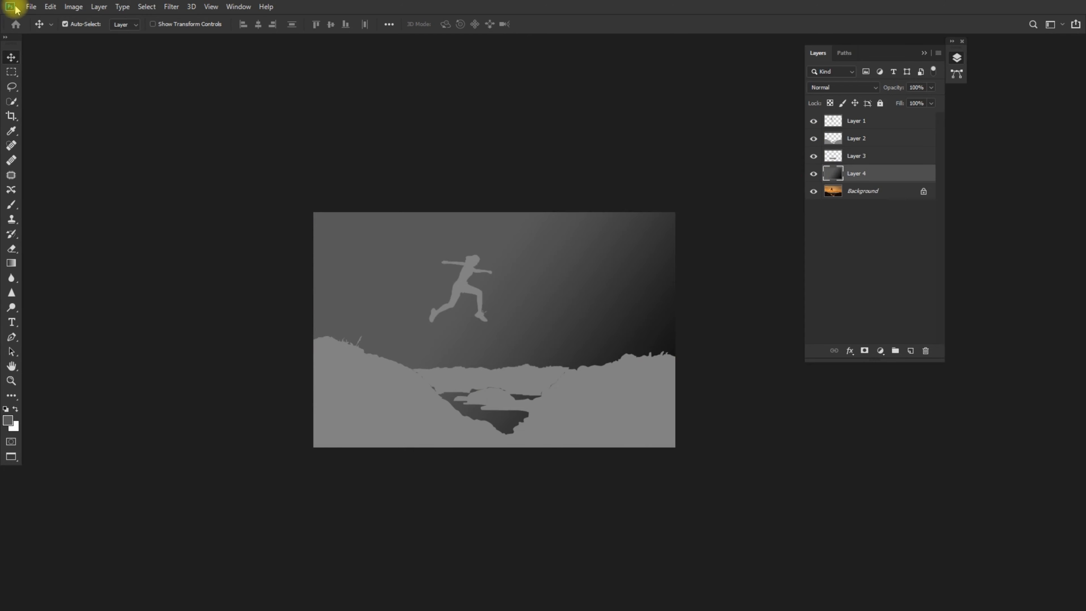
click(31, 6)
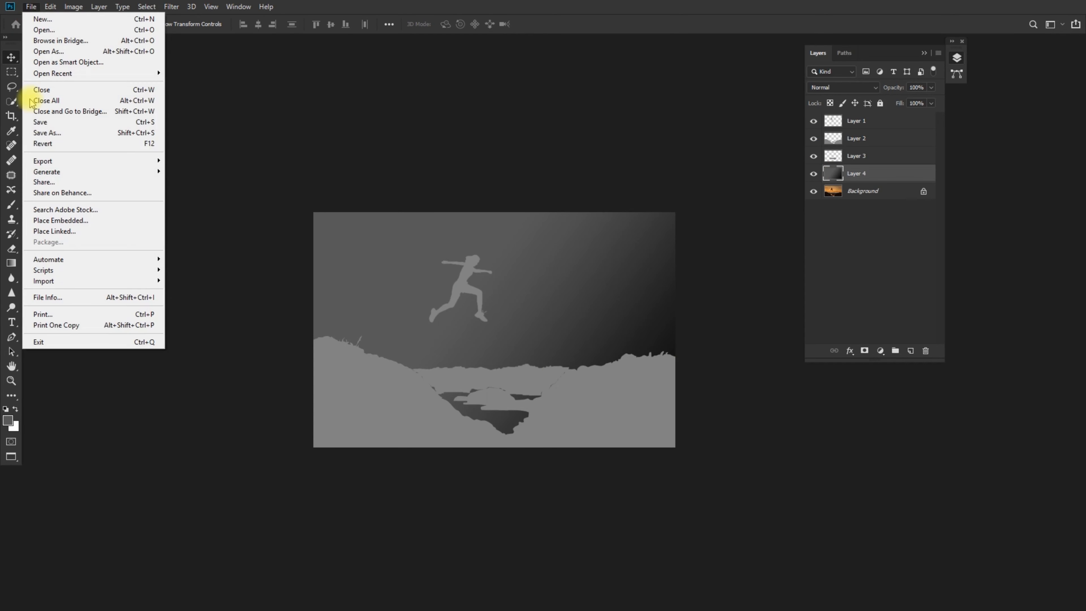
click(48, 136)
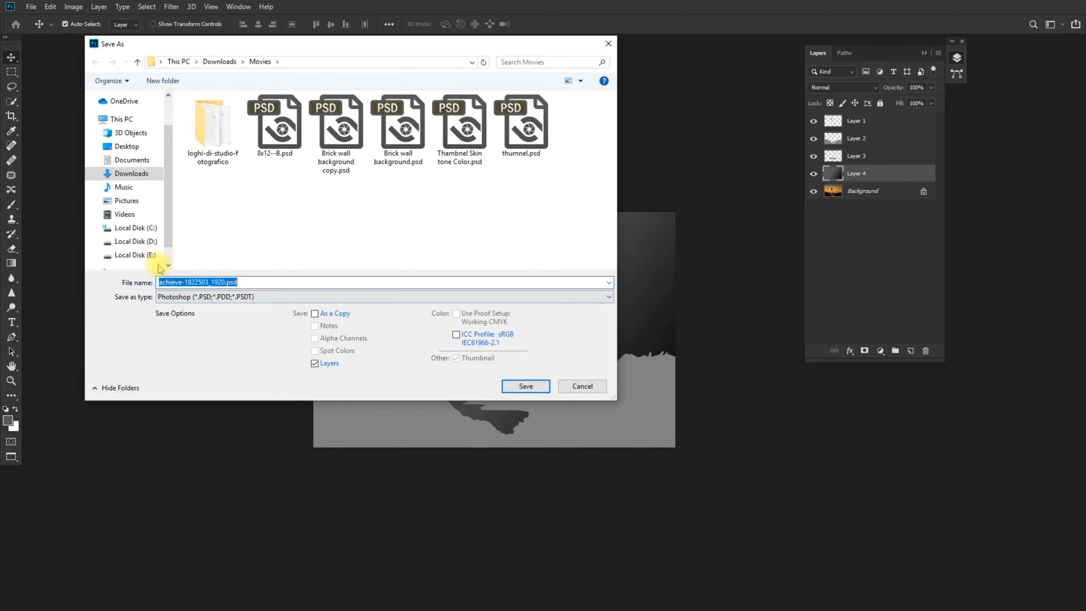
click(146, 243)
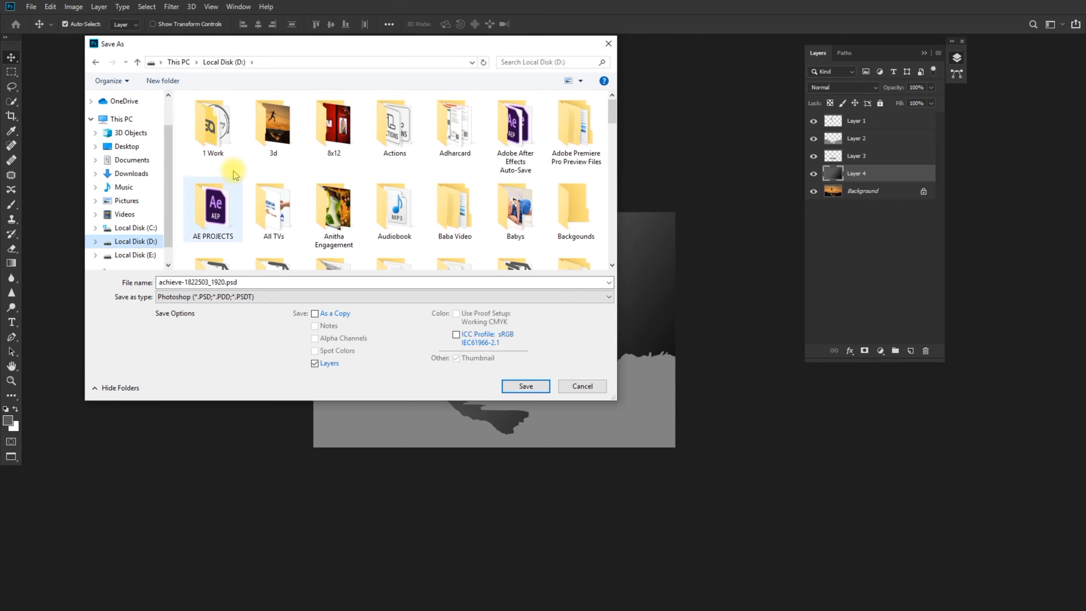
double_click(278, 124)
Step: Save the depth map as a JPEG named Image01_depth.jpg with quality 12
click(210, 300)
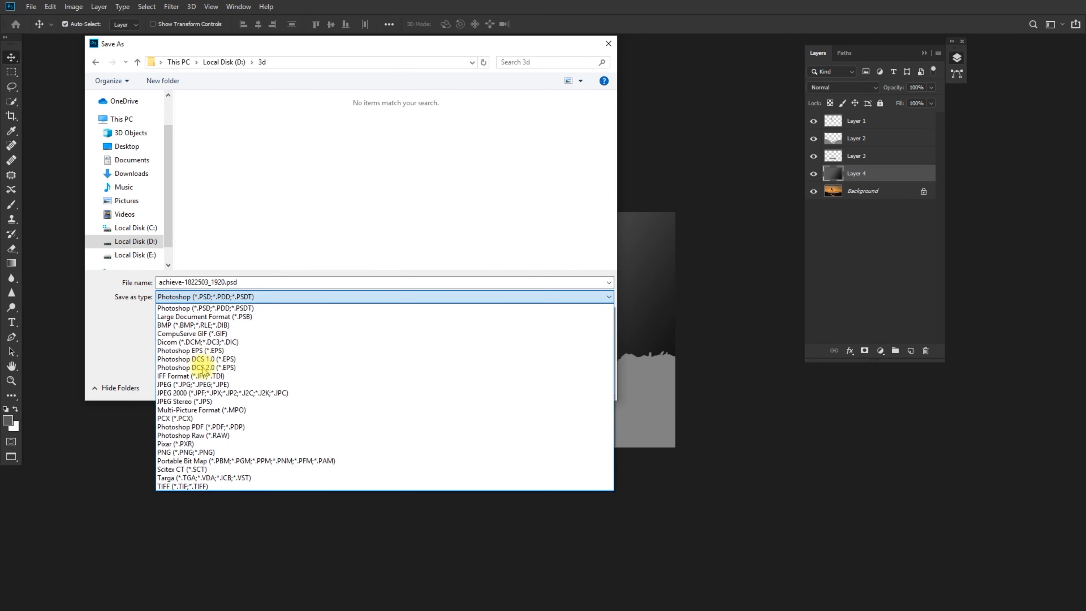
click(199, 385)
click(212, 114)
click(186, 282)
double_click(184, 282)
key(Left)
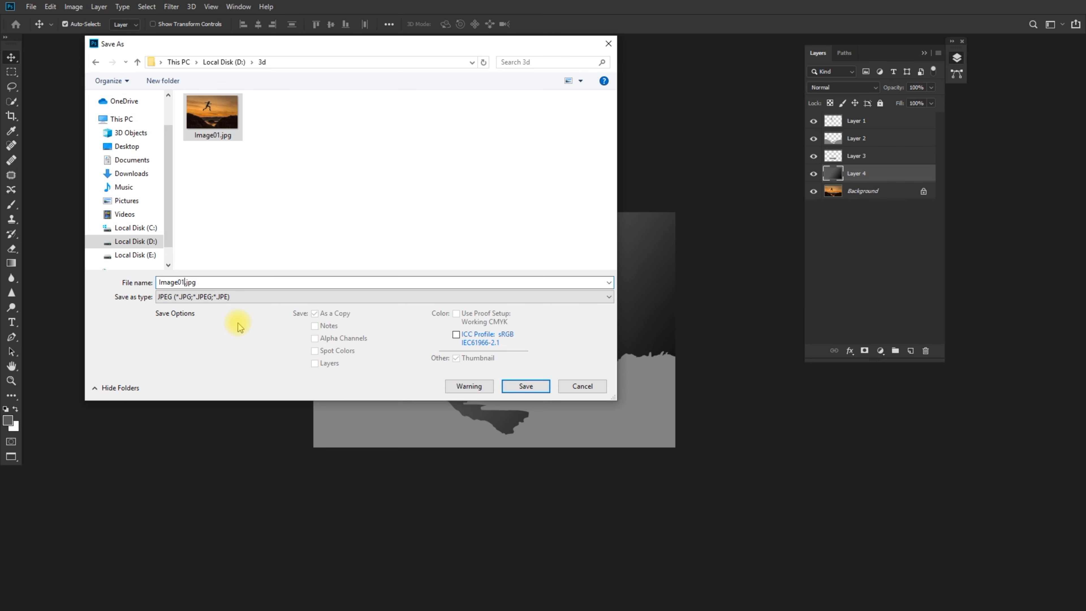
text(_depth)
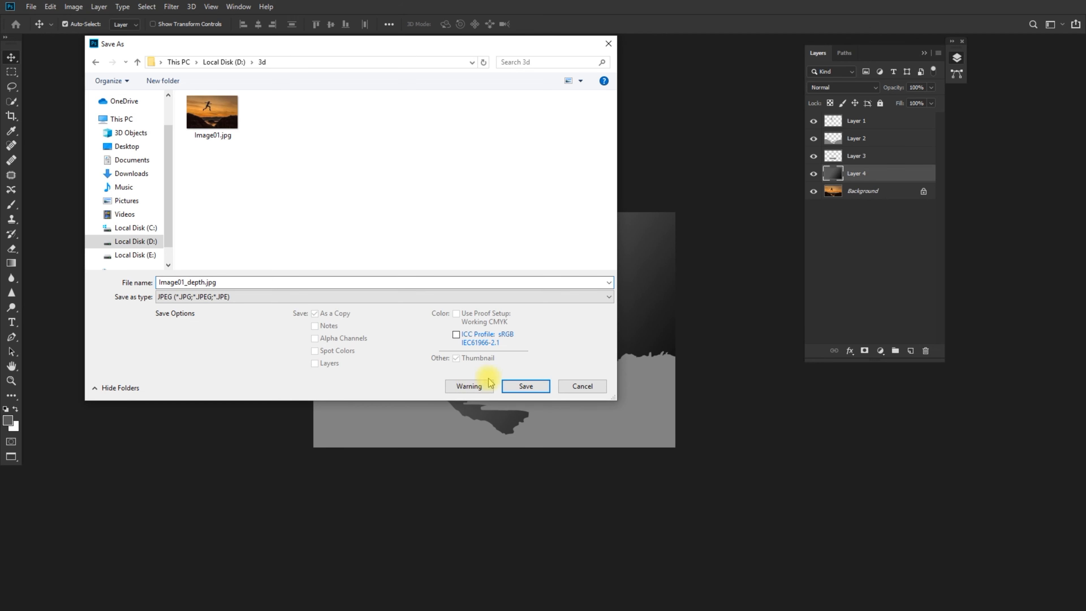
click(538, 385)
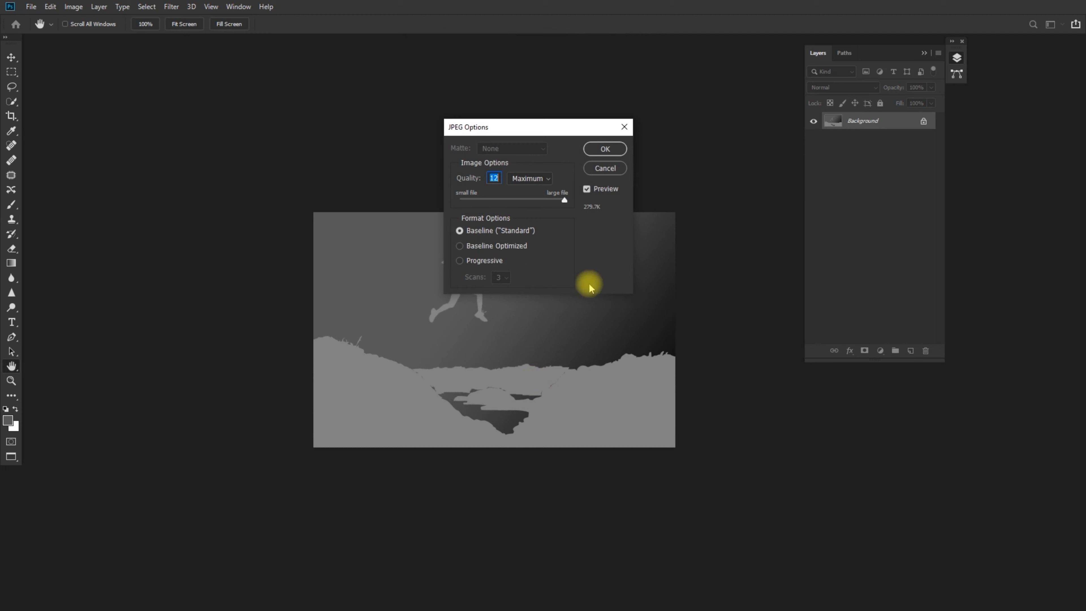
click(604, 148)
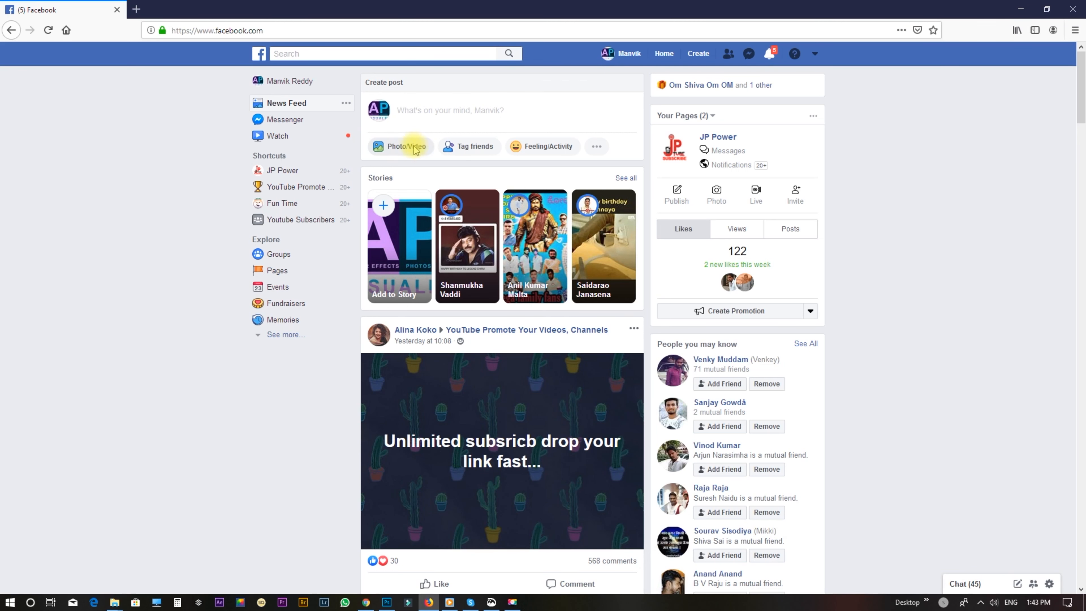
Step: Start a new Facebook post and attach Image01.jpg and Image01_depth.jpg from the 3d folder on Local Disk (D:)
click(453, 115)
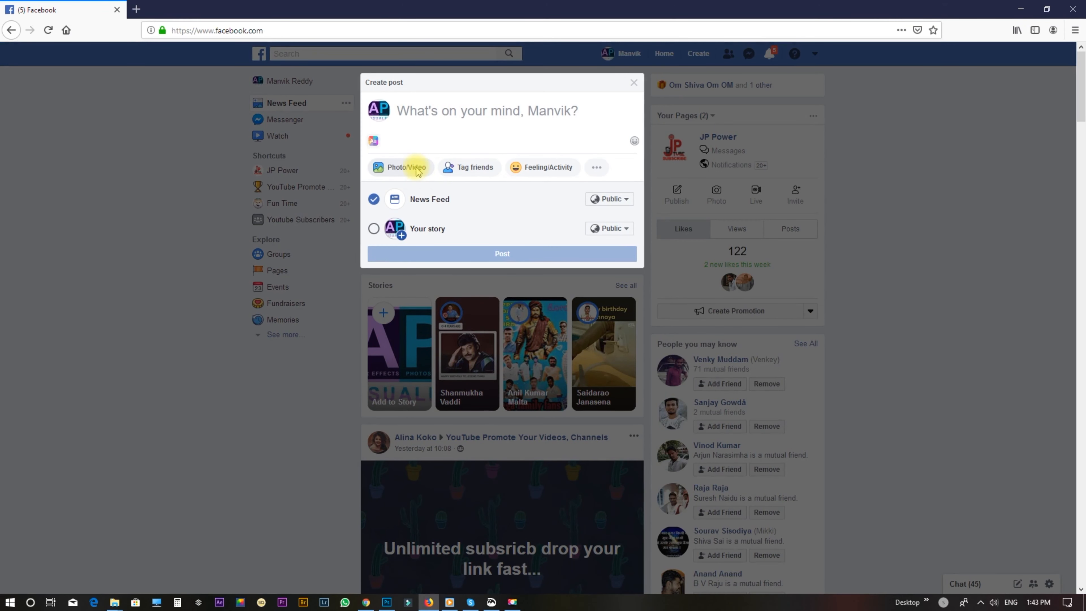
click(417, 171)
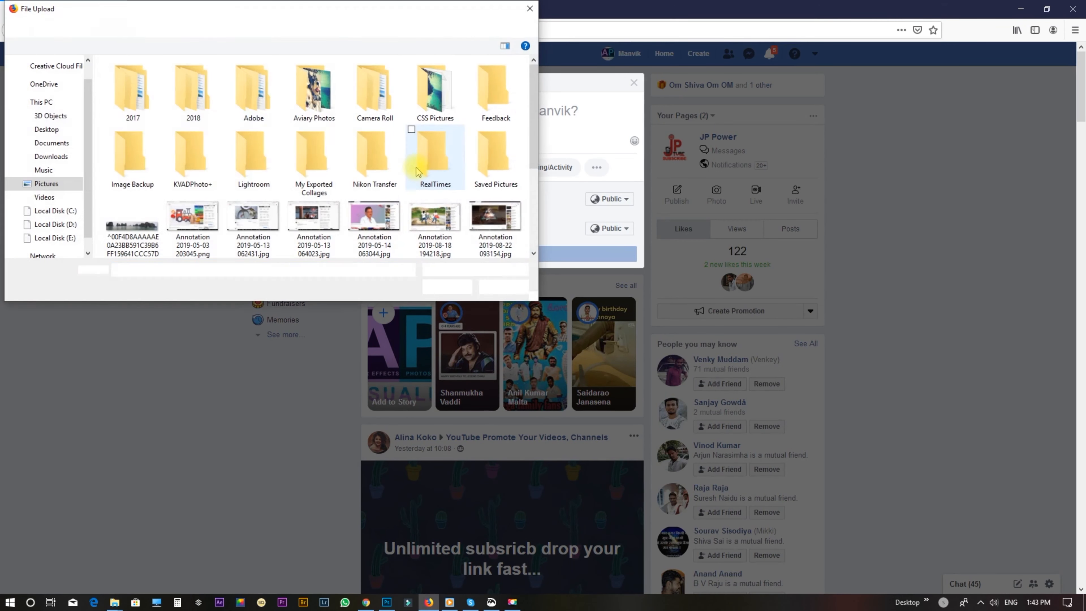
click(44, 224)
double_click(194, 90)
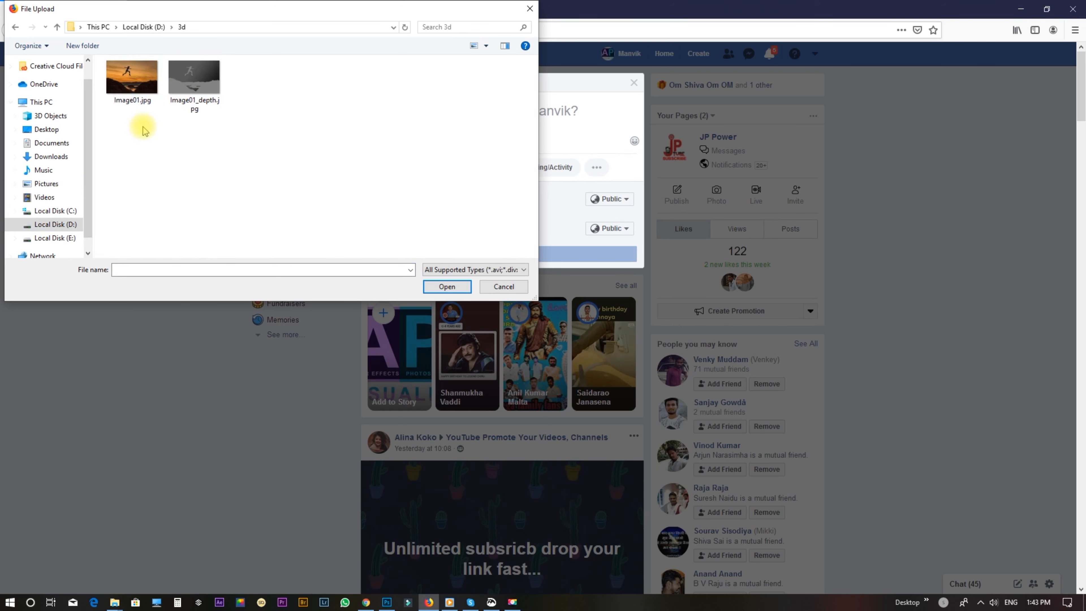
drag(143, 130, 243, 48)
click(447, 286)
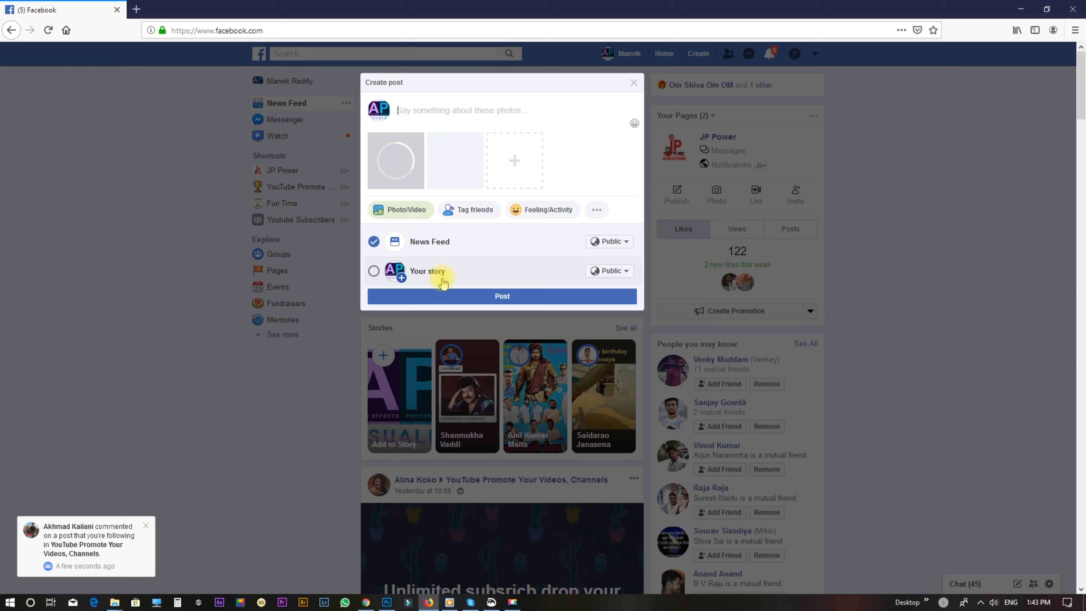
Step: Dismiss the comment notification, publish the 3D photo publicly to the News Feed, and open the posted photo in the enlarged view
click(146, 525)
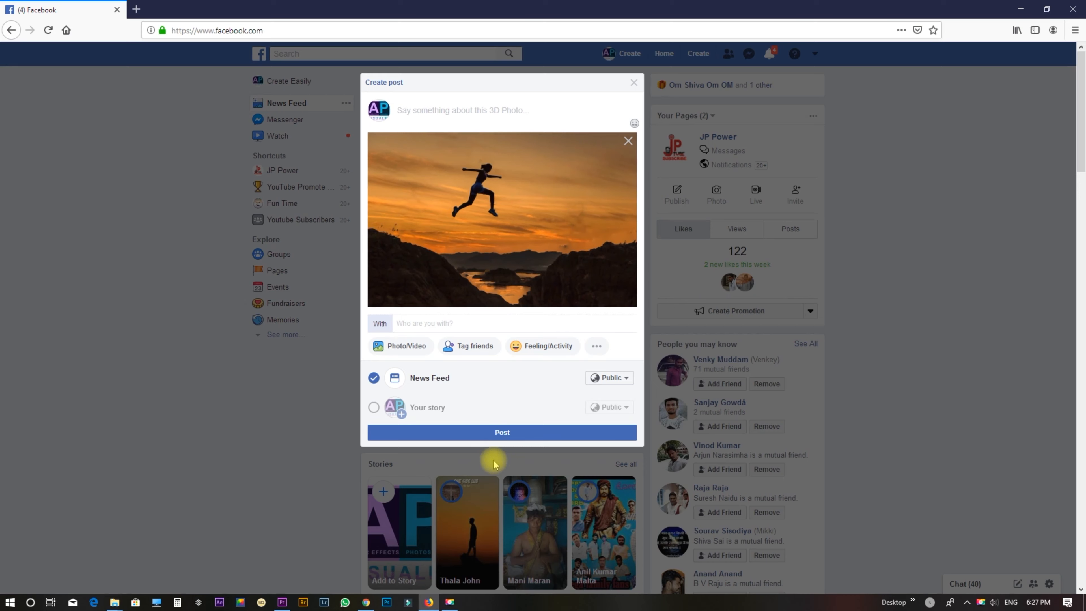
click(502, 433)
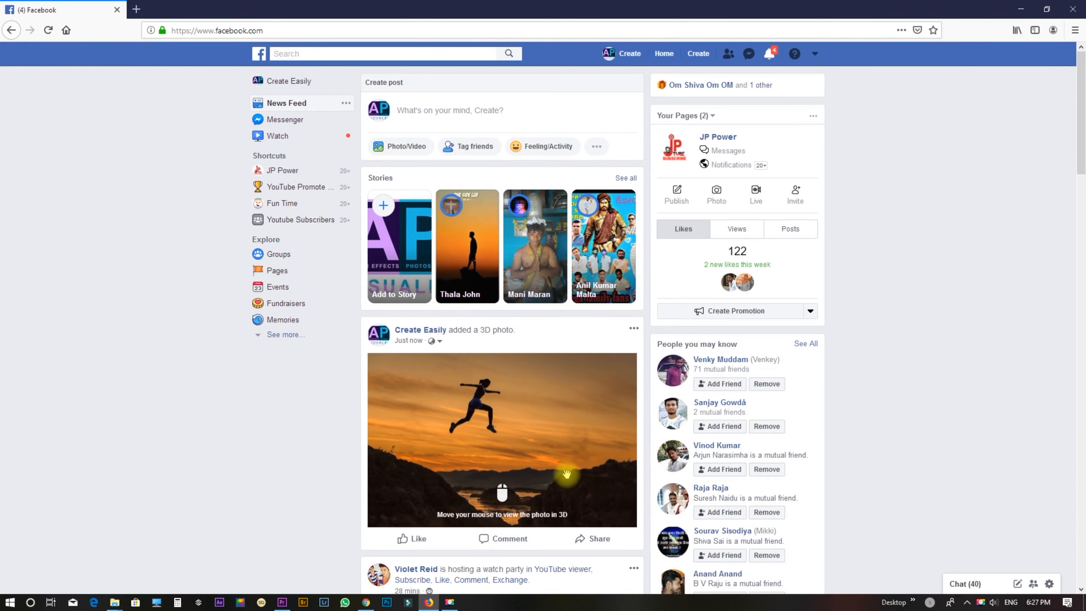
click(591, 457)
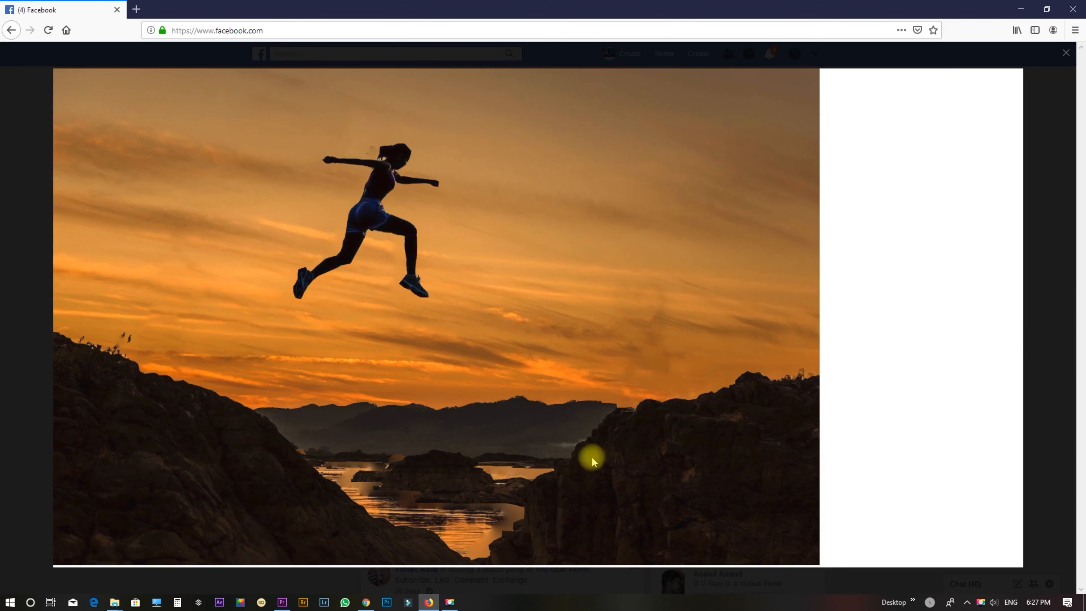